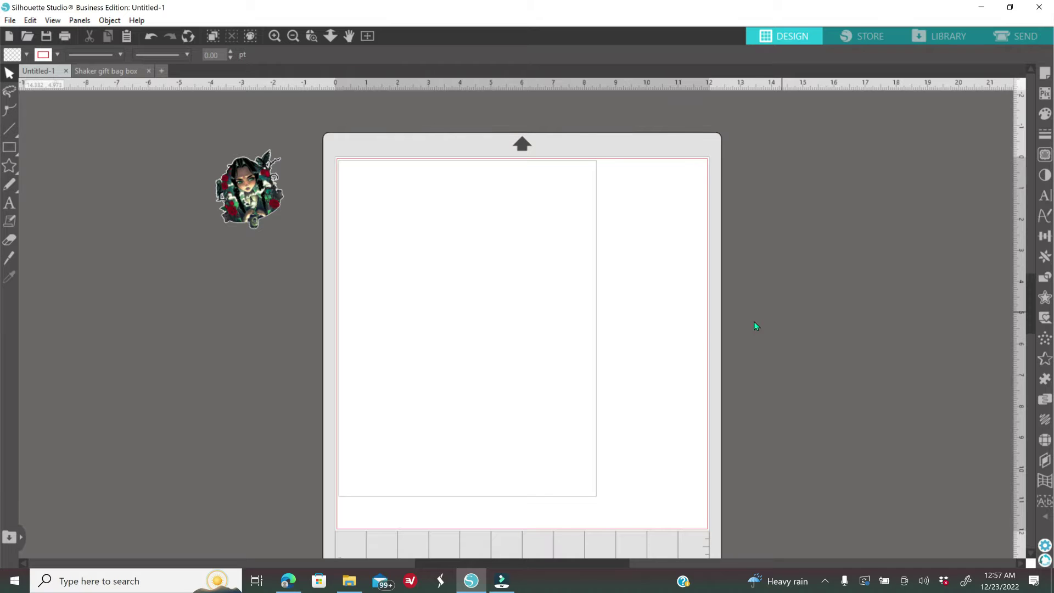
- Set the page media size to Letter (8.5 x 11 in), then start a File > Merge
click(1044, 74)
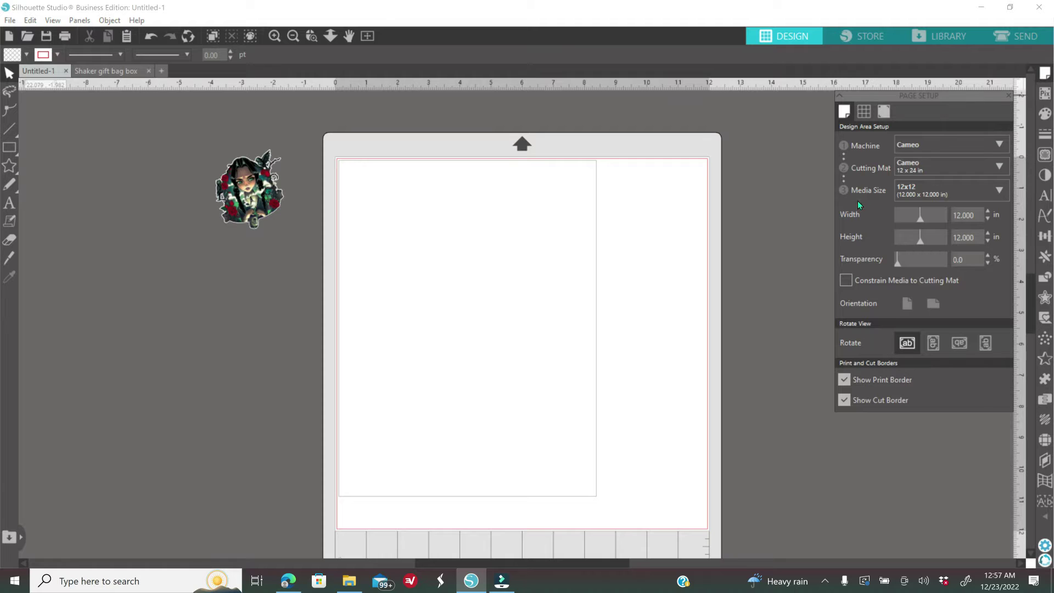
click(937, 193)
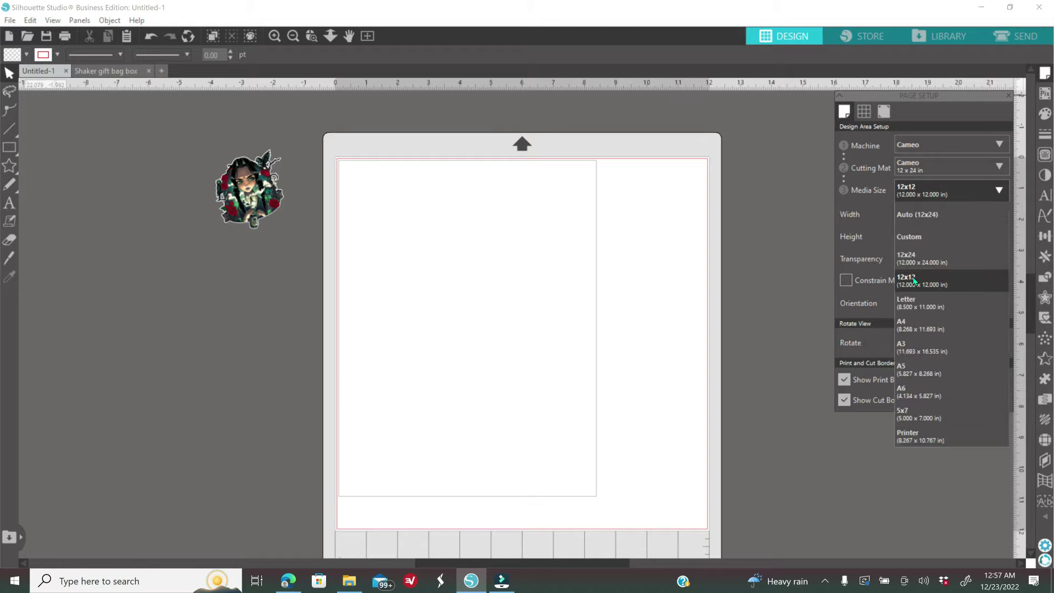
click(908, 304)
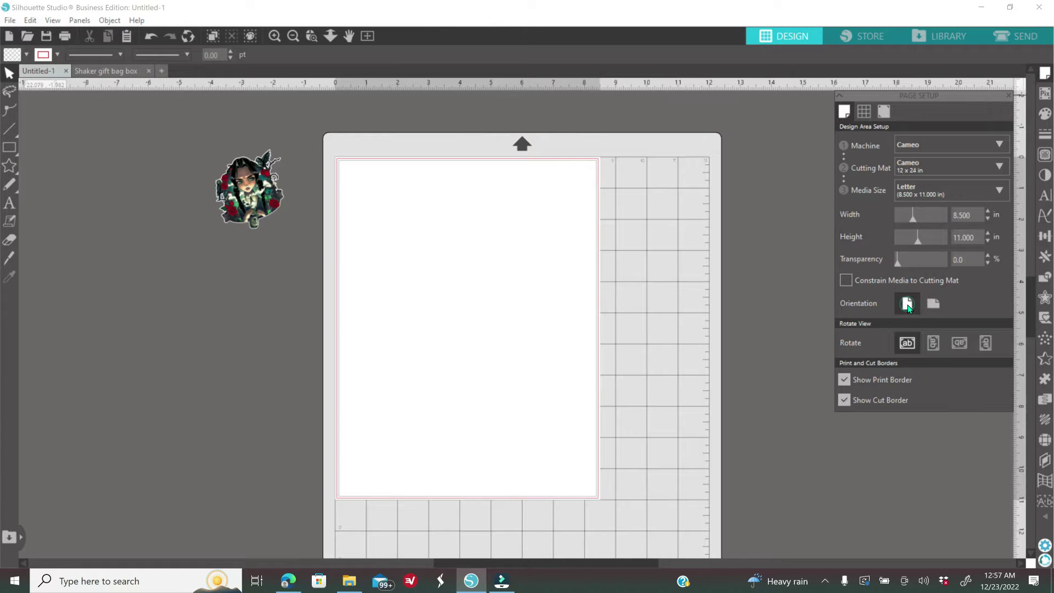
click(1008, 95)
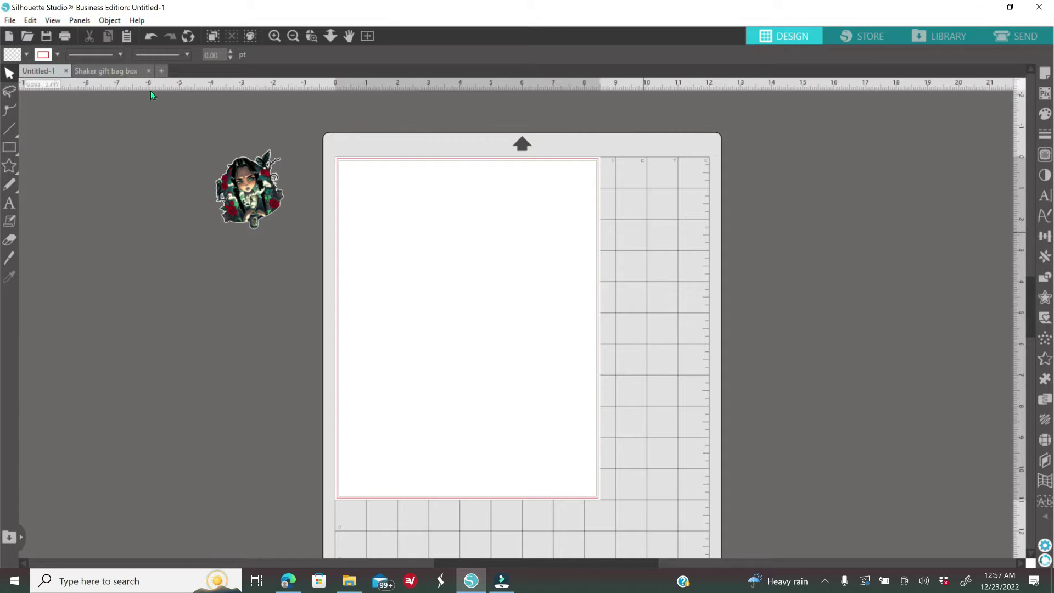
click(10, 22)
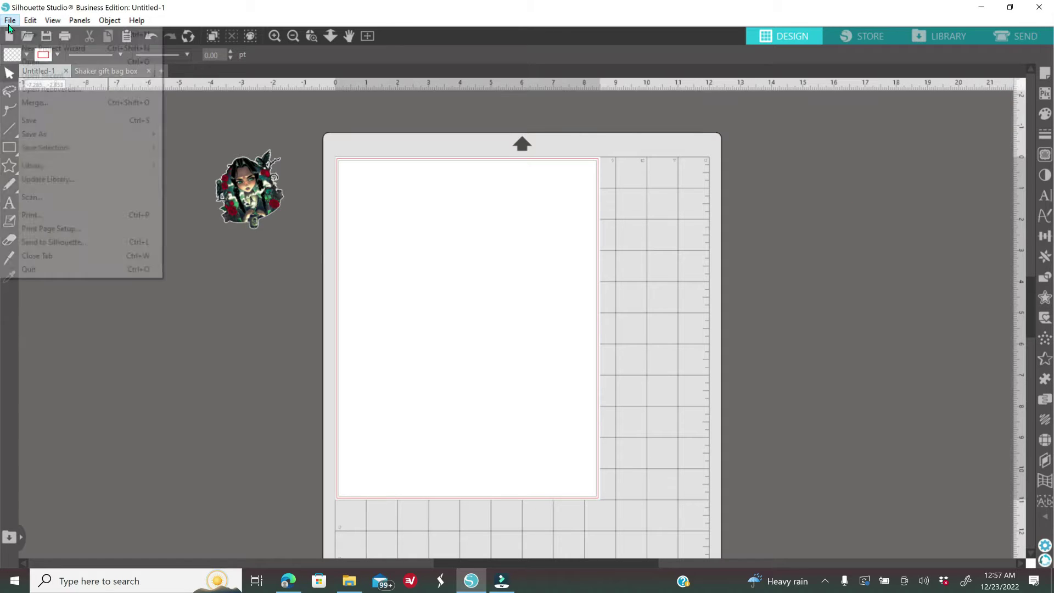
click(45, 103)
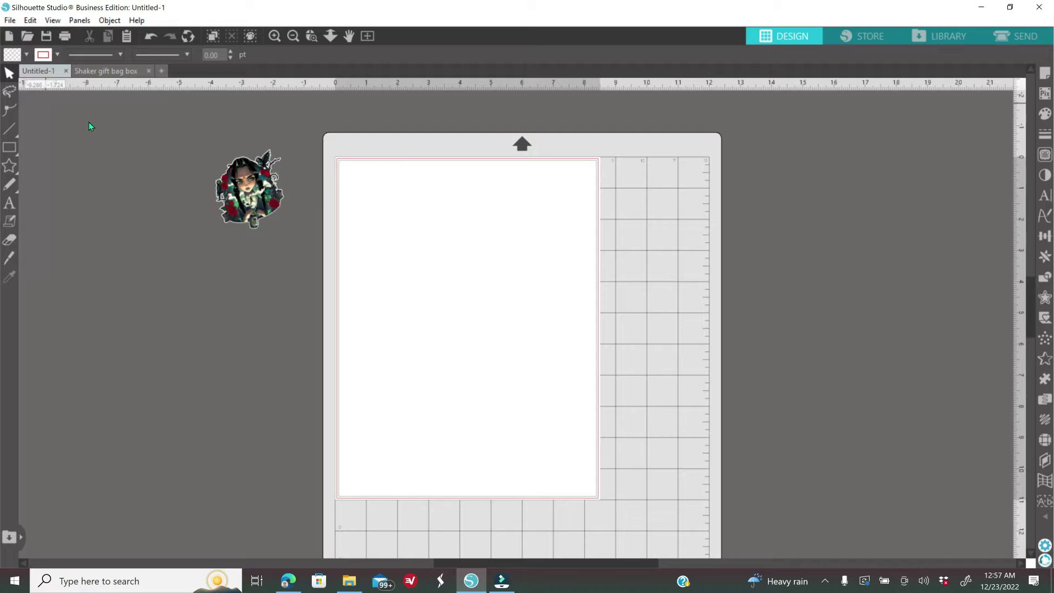
click(349, 582)
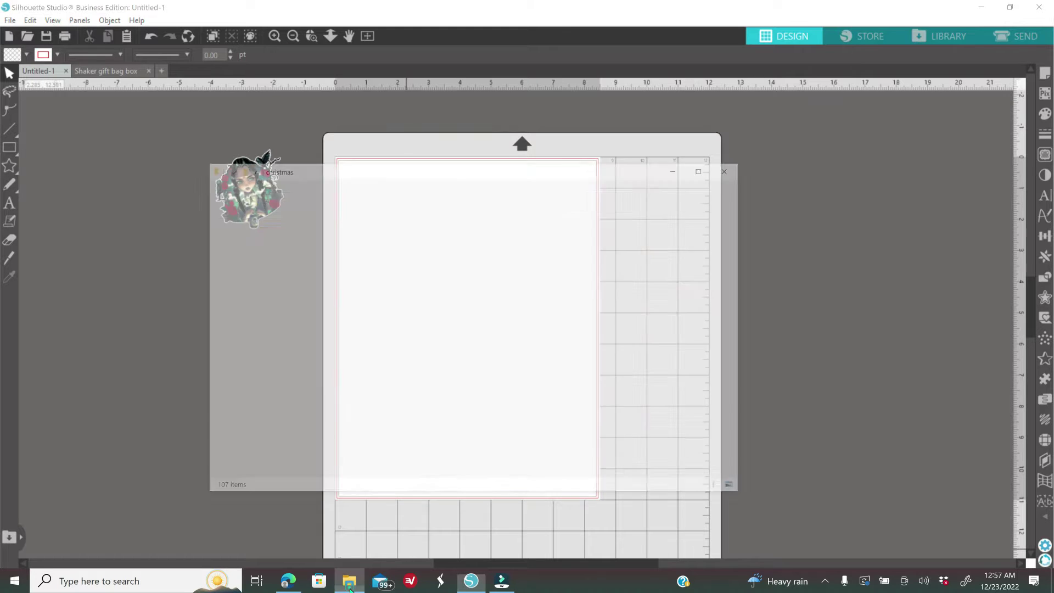
double_click(666, 356)
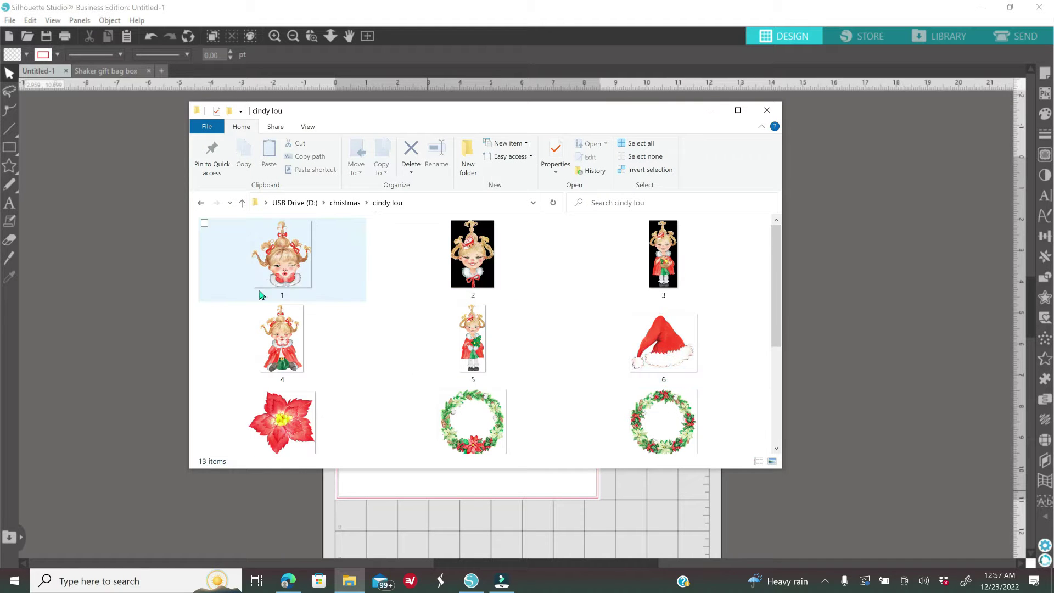
drag(277, 271, 826, 313)
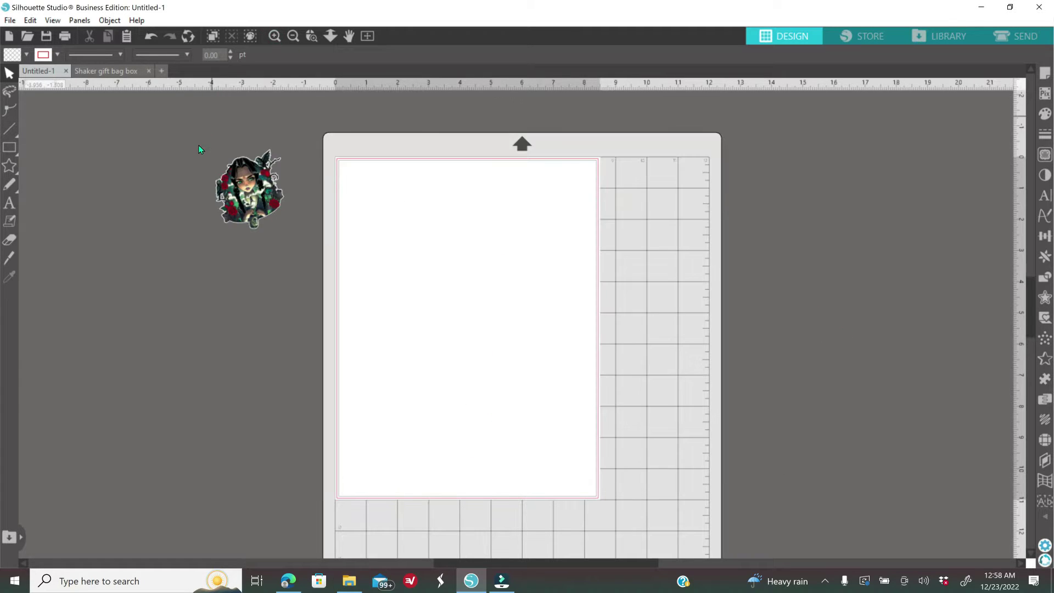
- Move the character image to the page's top-left corner, resized to 2.035 x 2.363 in
scroll(202, 154, up, 3)
drag(245, 255, 376, 276)
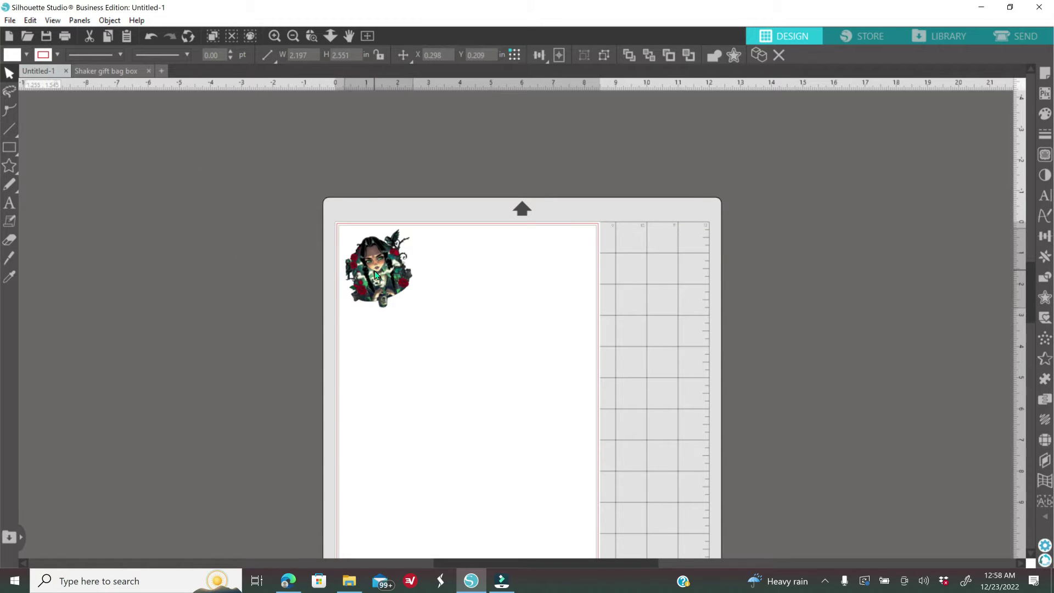
click(275, 36)
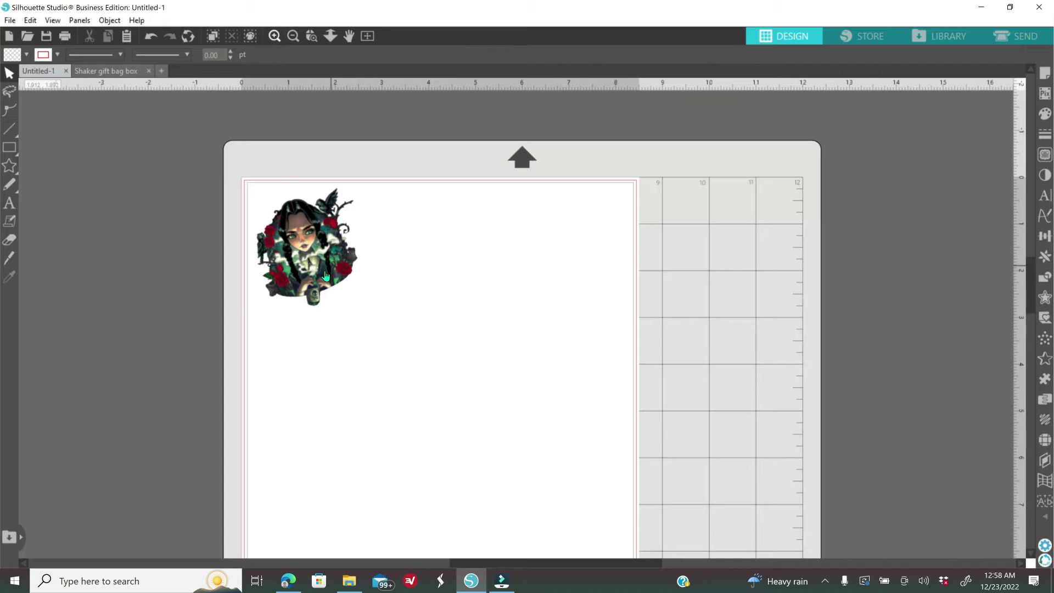
click(326, 276)
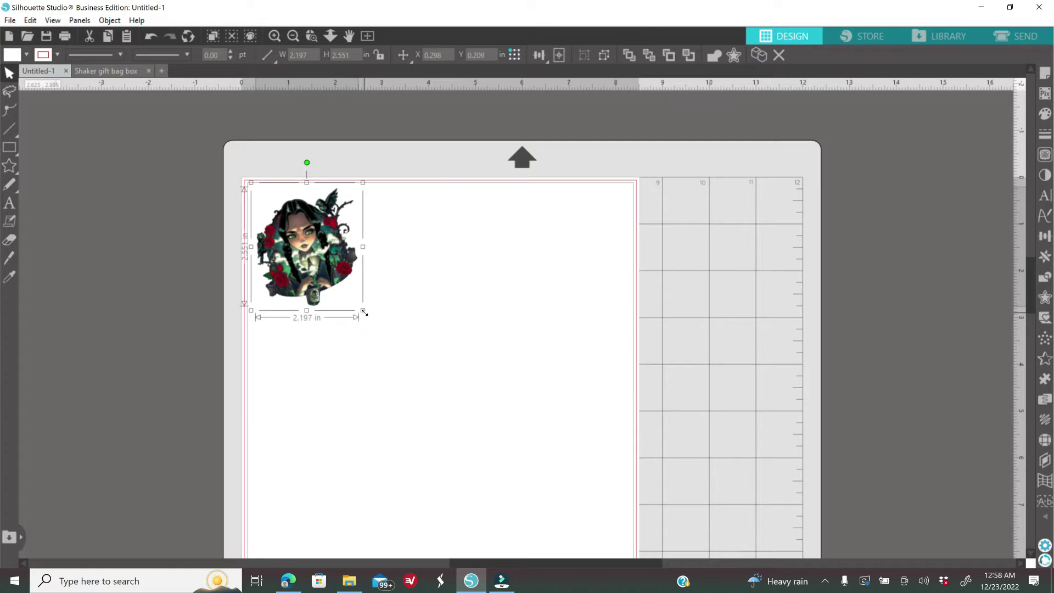
drag(364, 312, 360, 306)
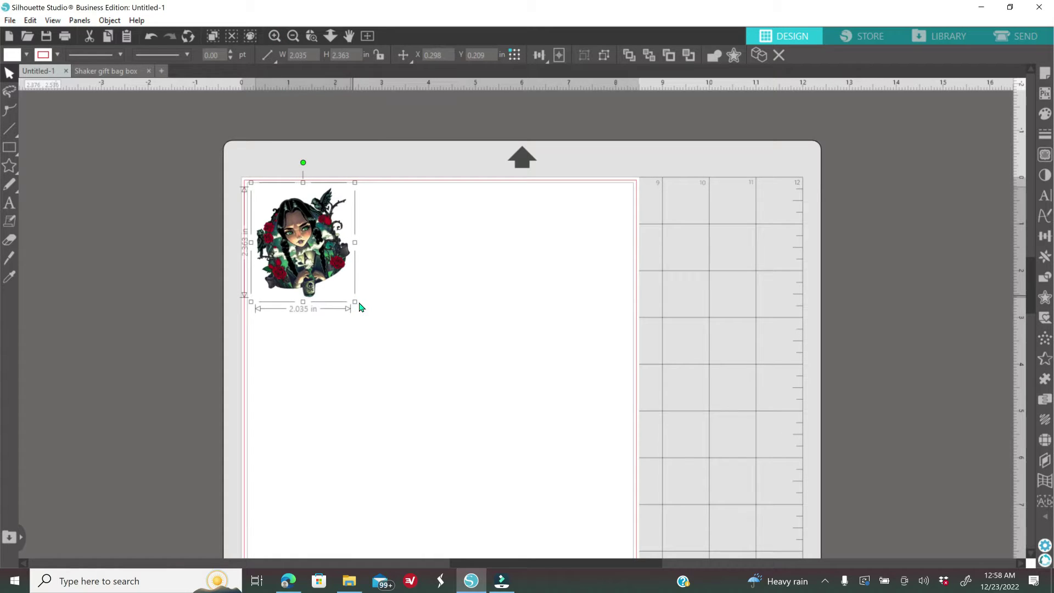
click(189, 244)
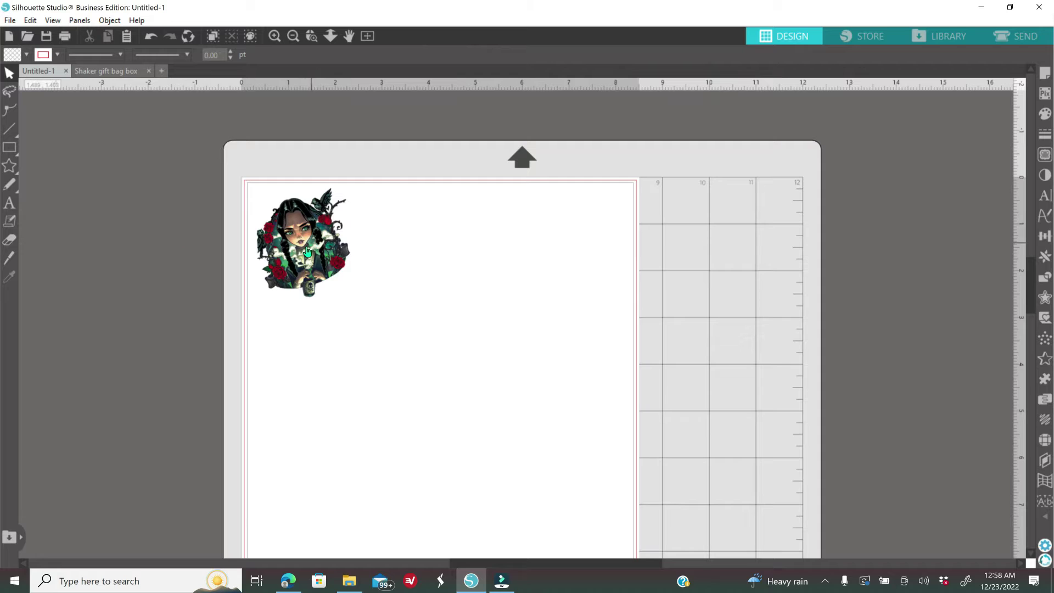
drag(308, 252, 307, 248)
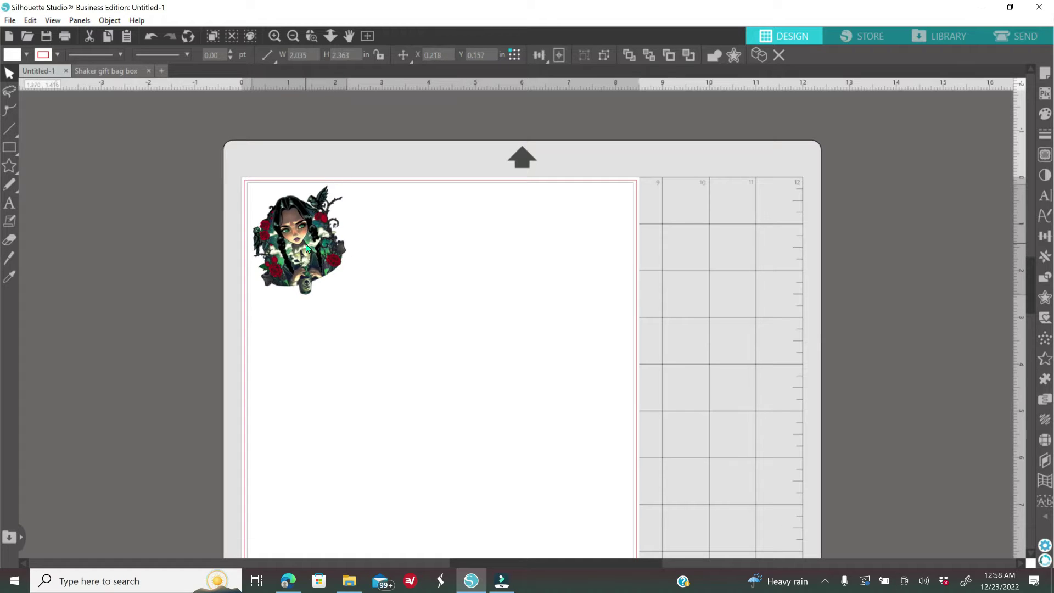
- Write 'Arianis' in the Beauty font on the page beside the character image
click(8, 204)
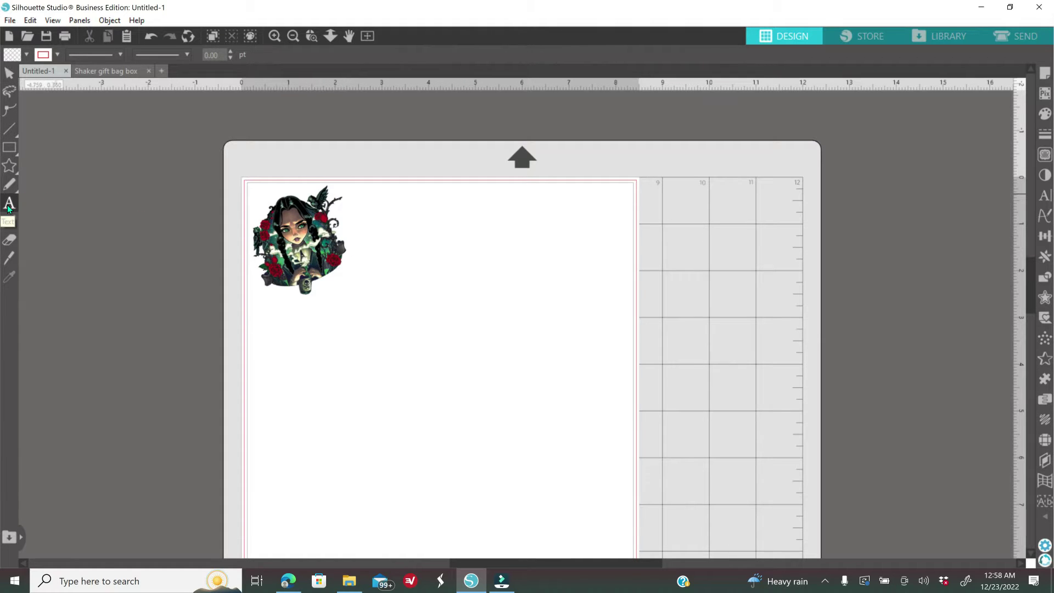
click(1046, 199)
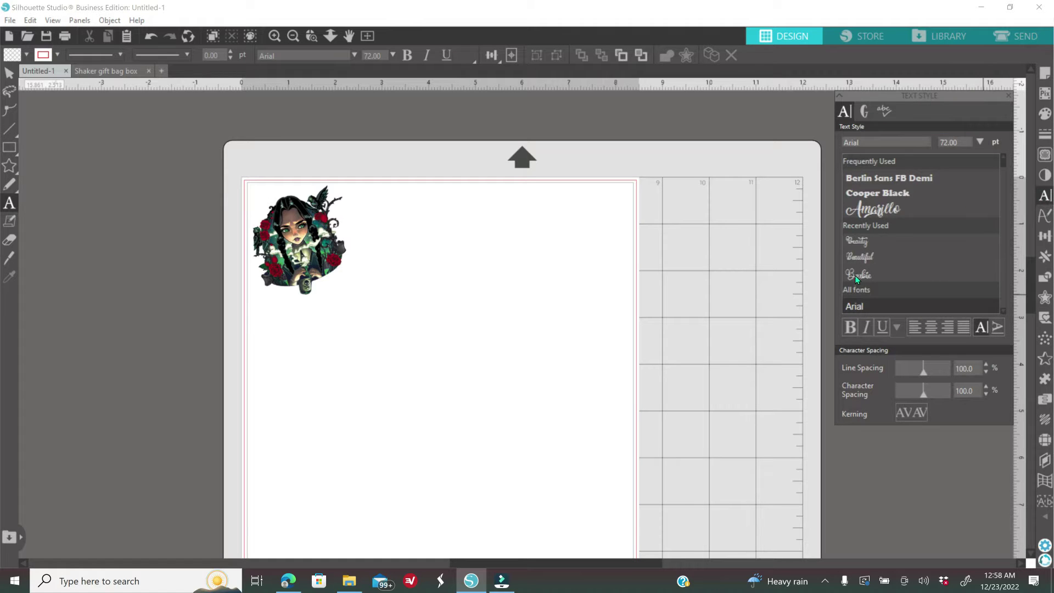
click(437, 294)
text(A)
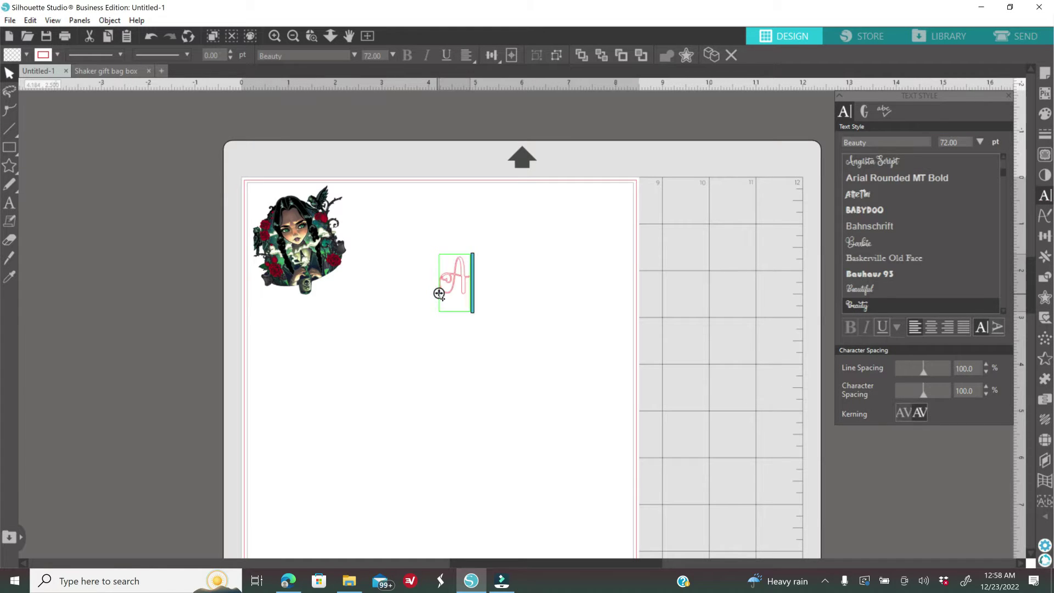
text(r)
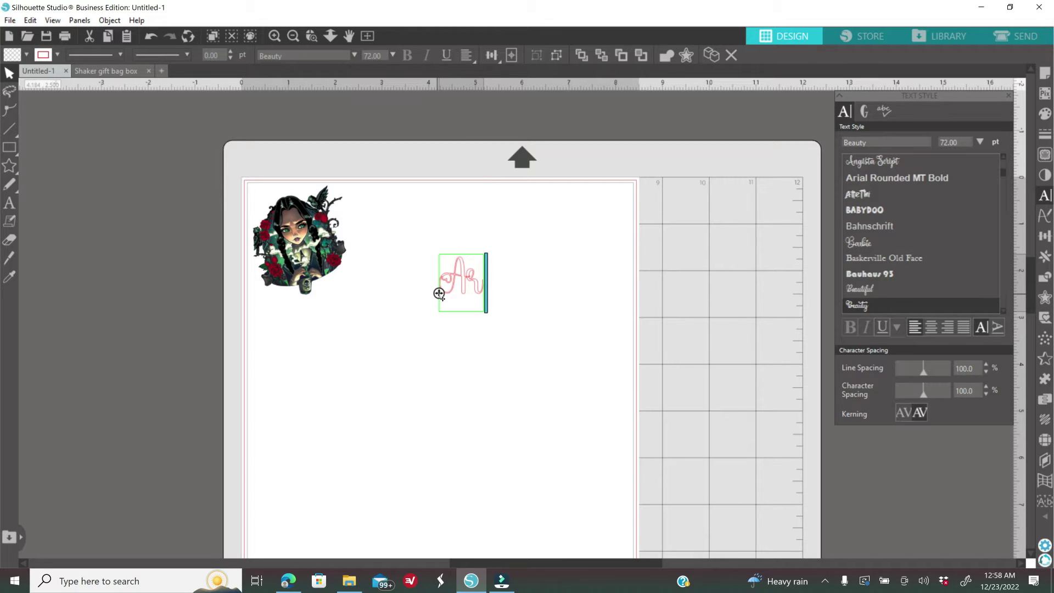
text(ianis)
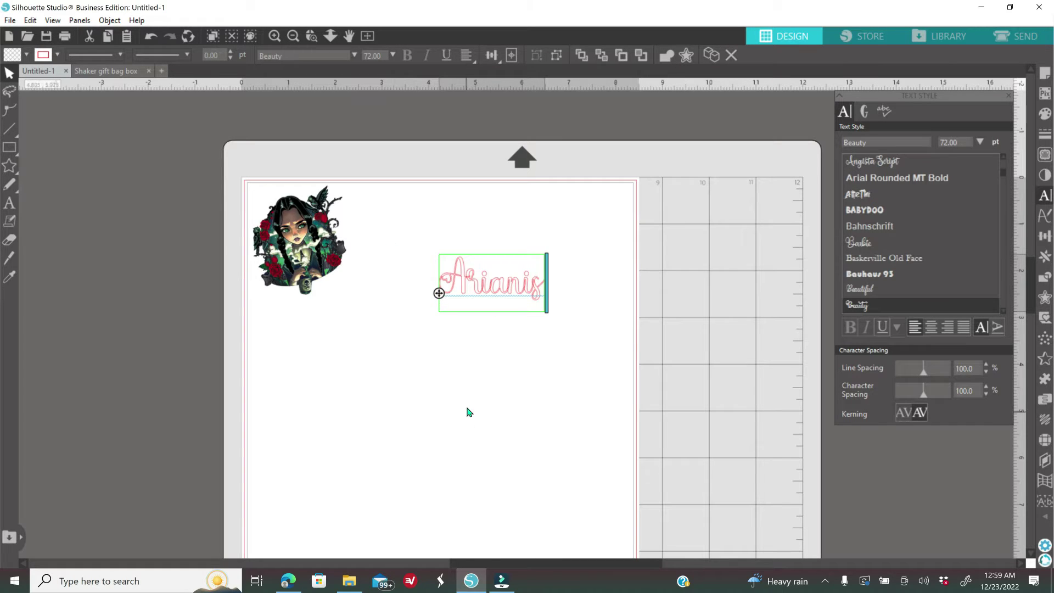
click(468, 407)
click(494, 292)
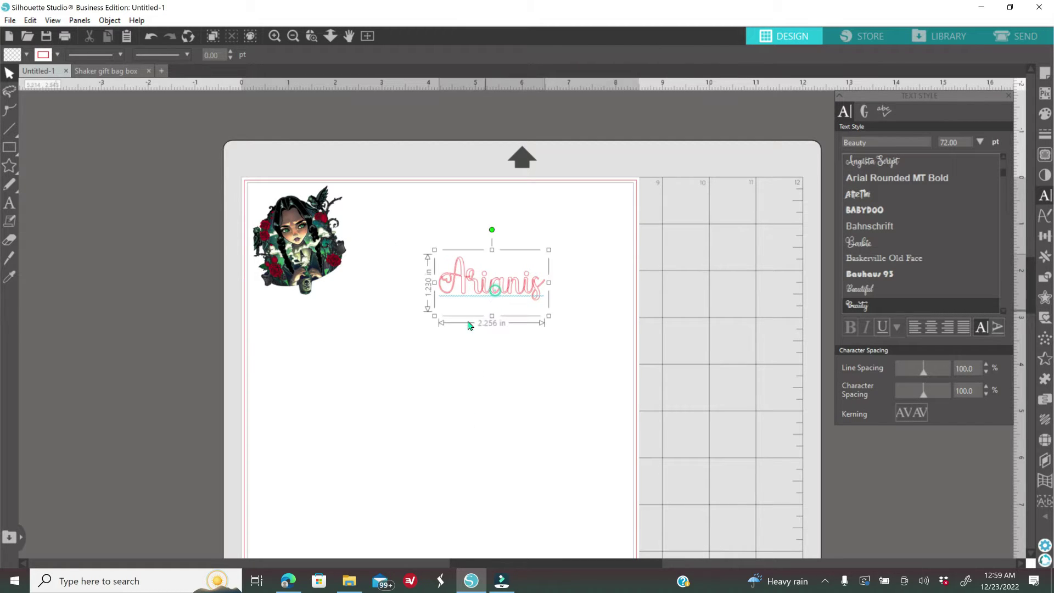
- Fill the Arianis name with the image's dark red and switch it to the Barbie font
click(1048, 114)
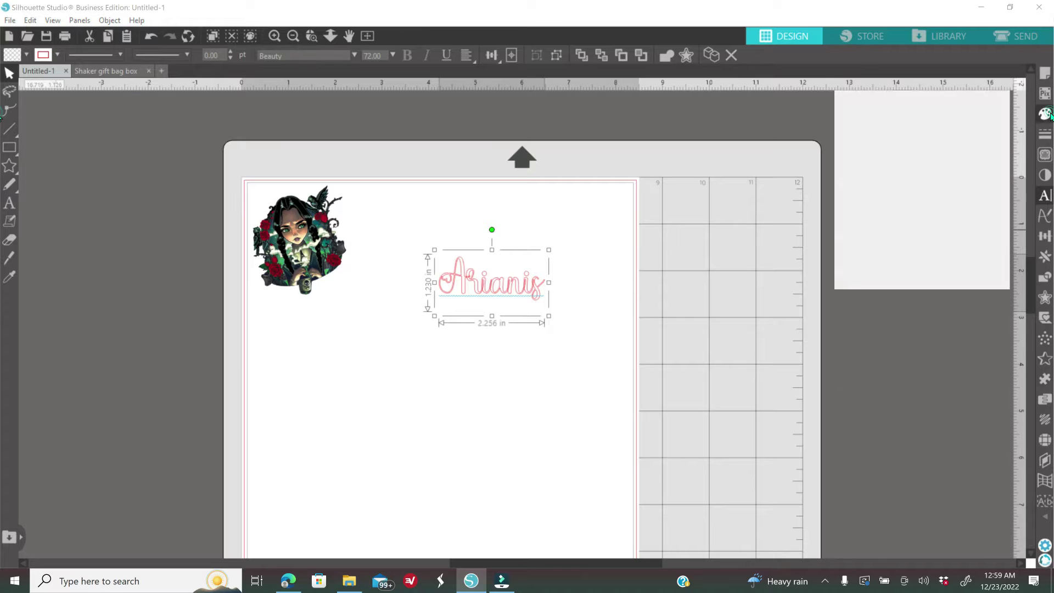
click(975, 146)
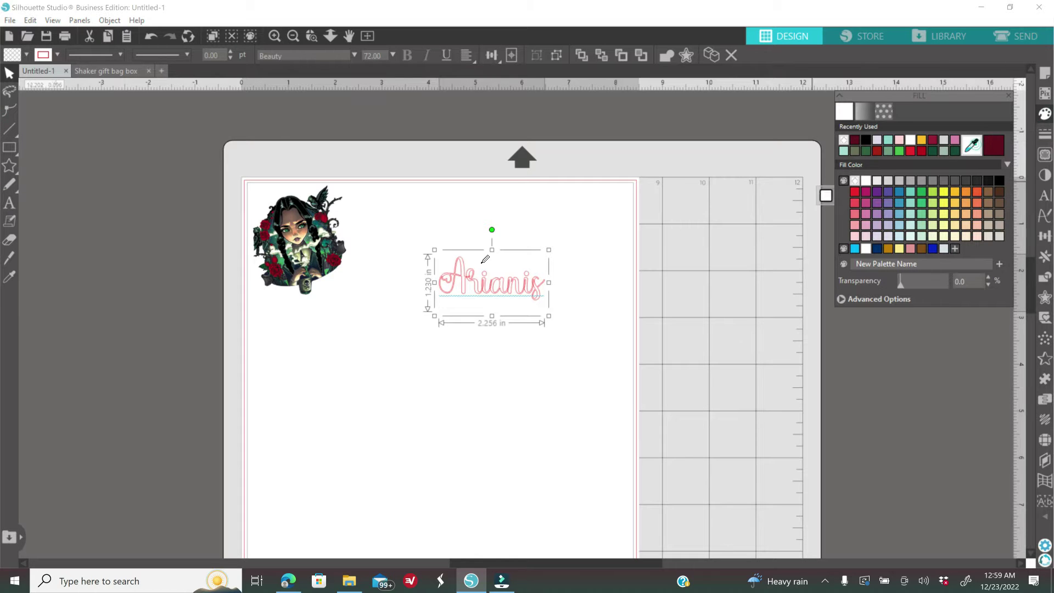
click(331, 256)
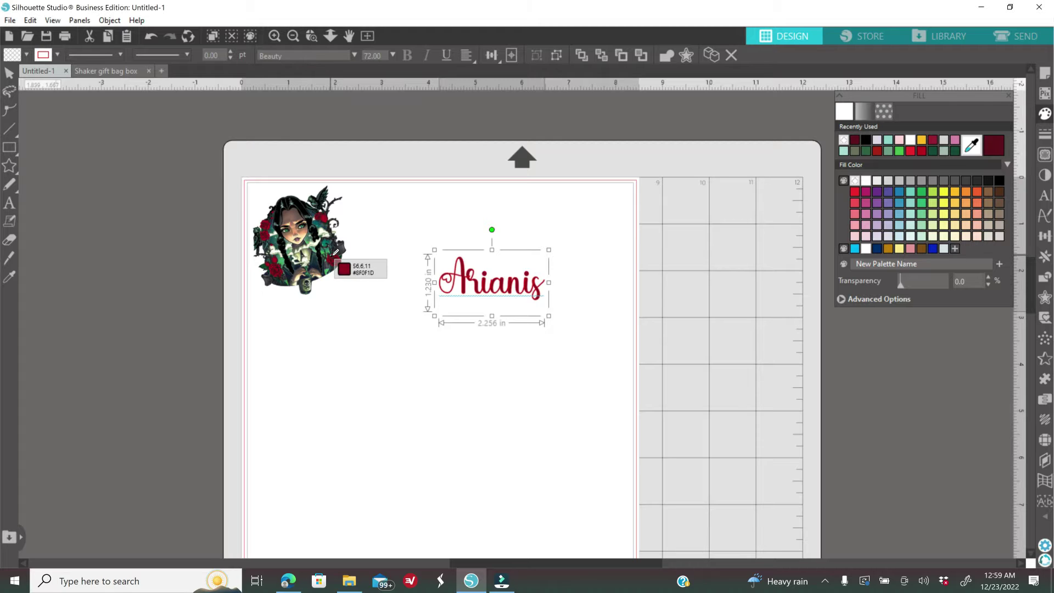
click(1045, 134)
click(866, 112)
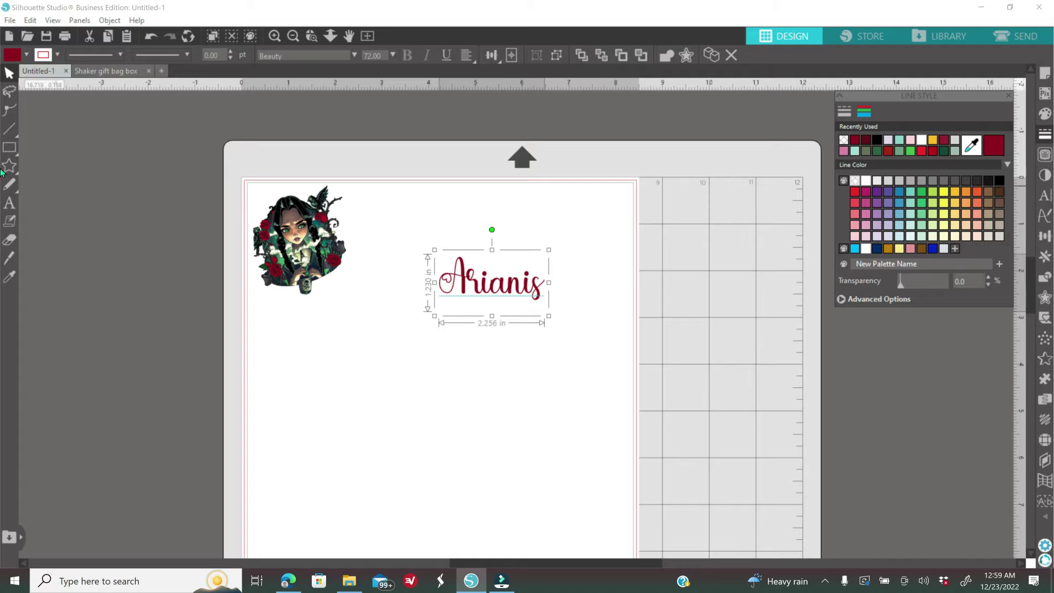
click(1044, 197)
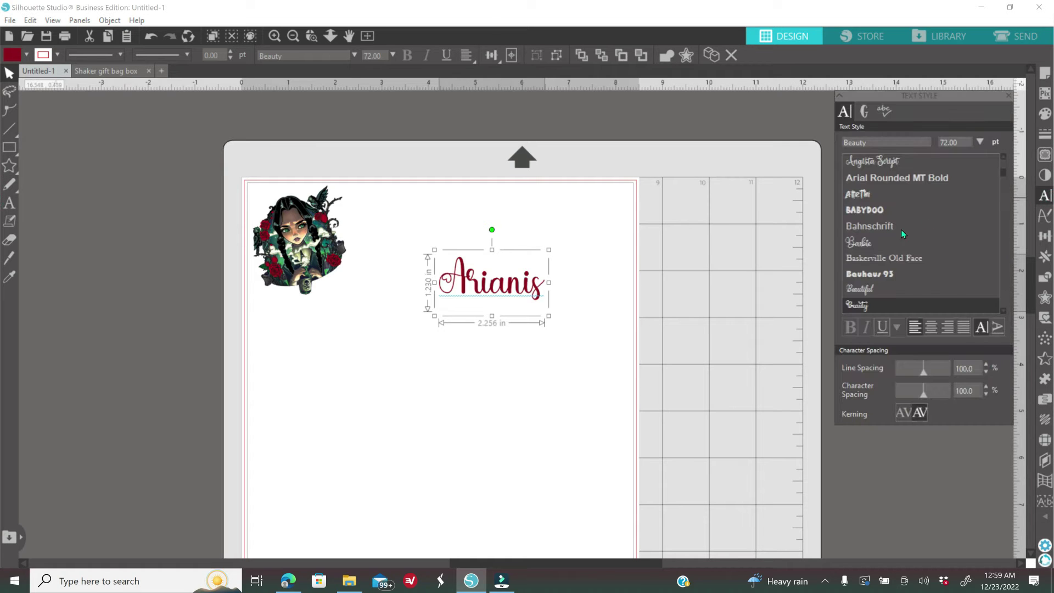
click(867, 245)
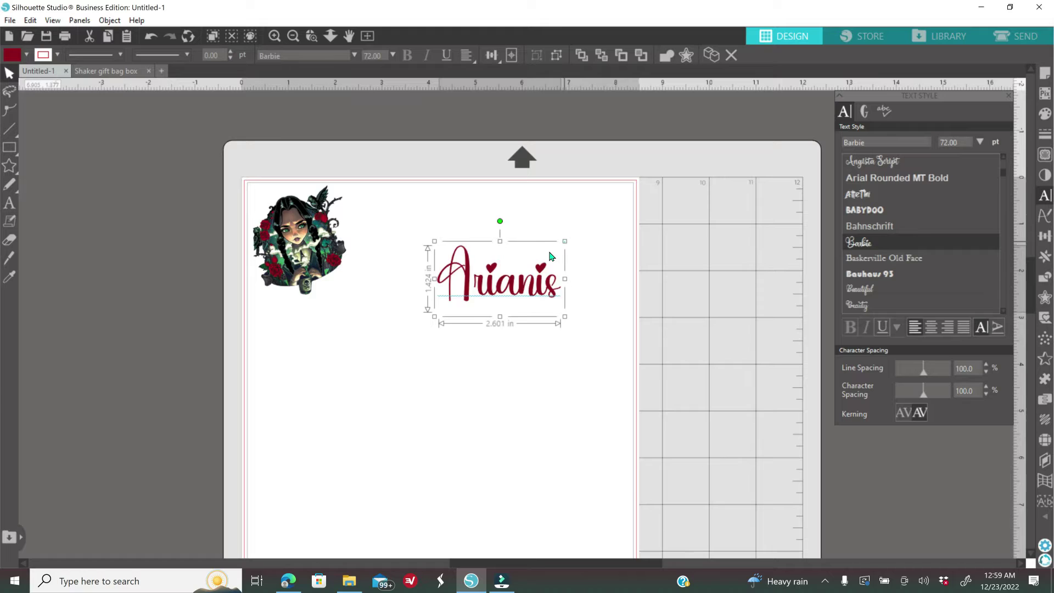
- Shrink the Arianis name to about 1.1 in wide, tilt it, and move it under the image
drag(565, 242, 315, 319)
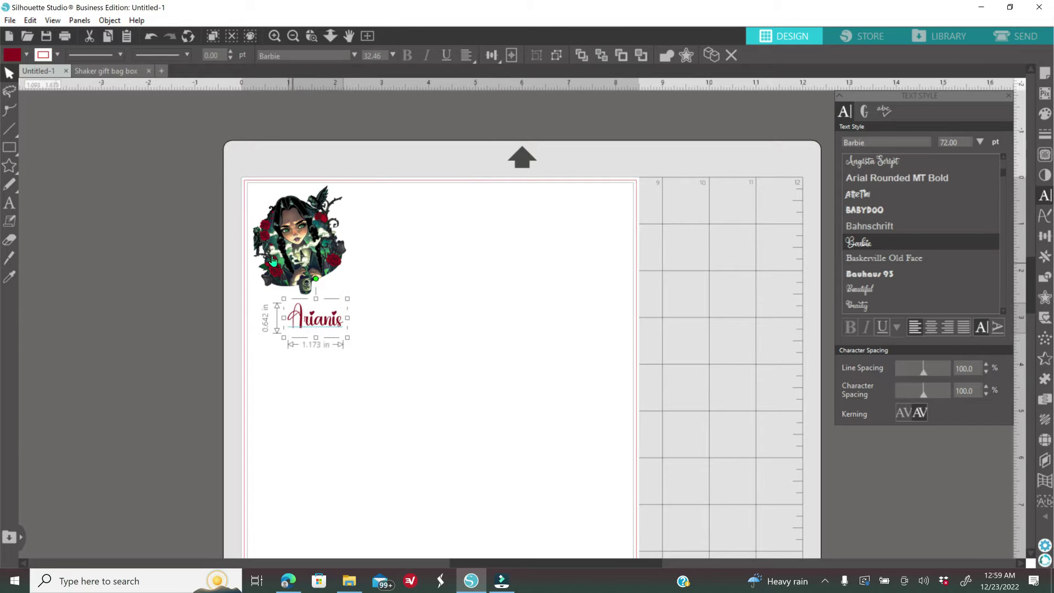
click(270, 37)
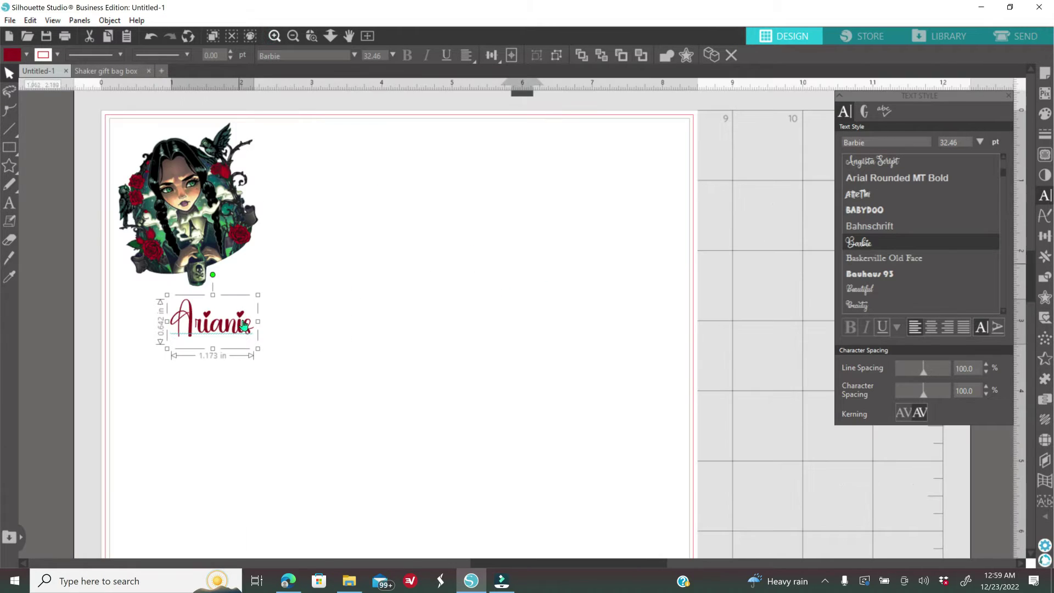
drag(211, 275, 198, 286)
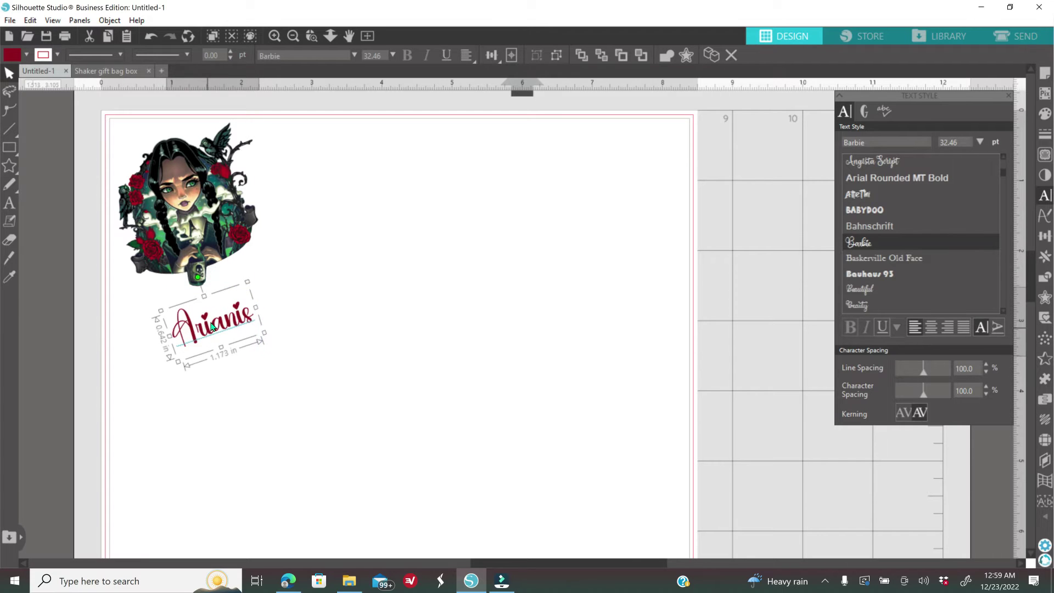
drag(212, 326, 213, 305)
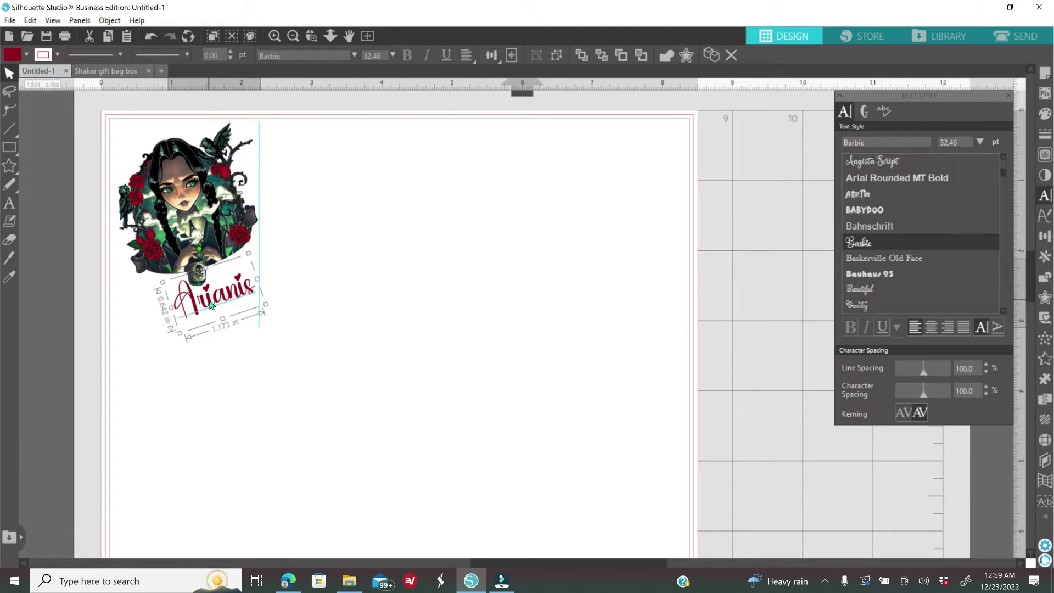
- Group the character image and the name into one 2.035 x 2.944 in piece
click(305, 305)
drag(106, 179, 322, 323)
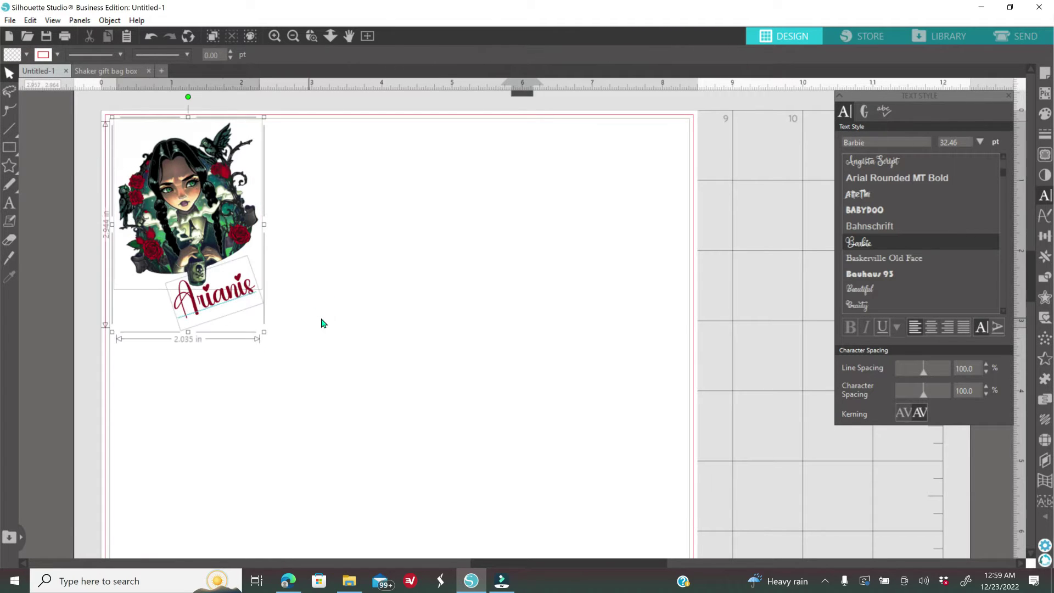
right_click(322, 322)
click(373, 416)
click(293, 36)
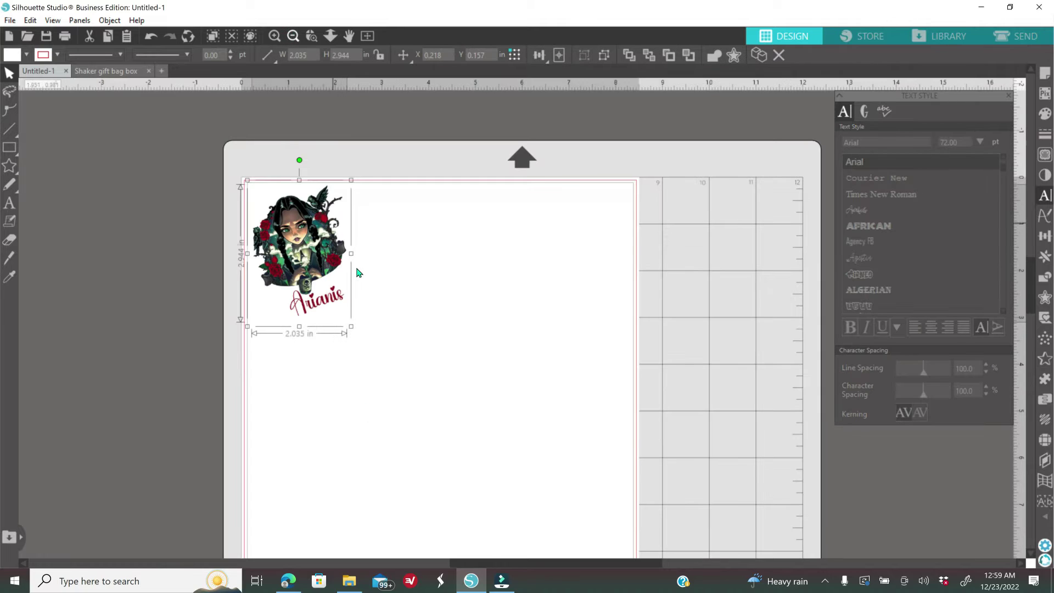
- Duplicate the grouped design and rotate the copy about 35° clockwise beside the original
right_click(357, 271)
click(393, 312)
drag(336, 256, 415, 293)
drag(391, 198, 438, 227)
drag(404, 289, 397, 325)
- Scale the upright and tilted copies down together toward the top-left
click(527, 337)
key(ctrl+a)
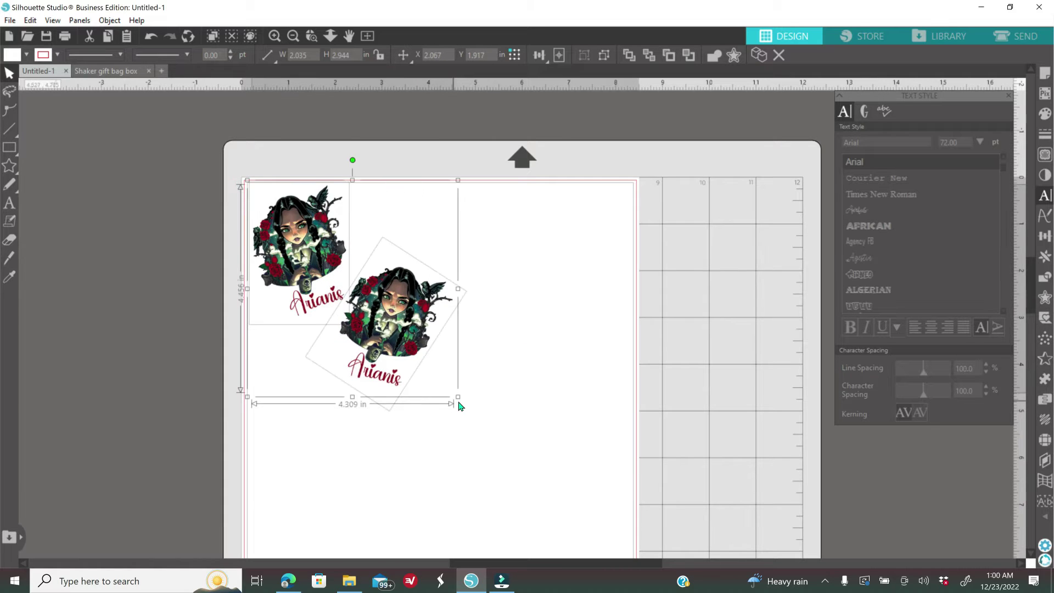
drag(459, 405, 415, 351)
click(488, 345)
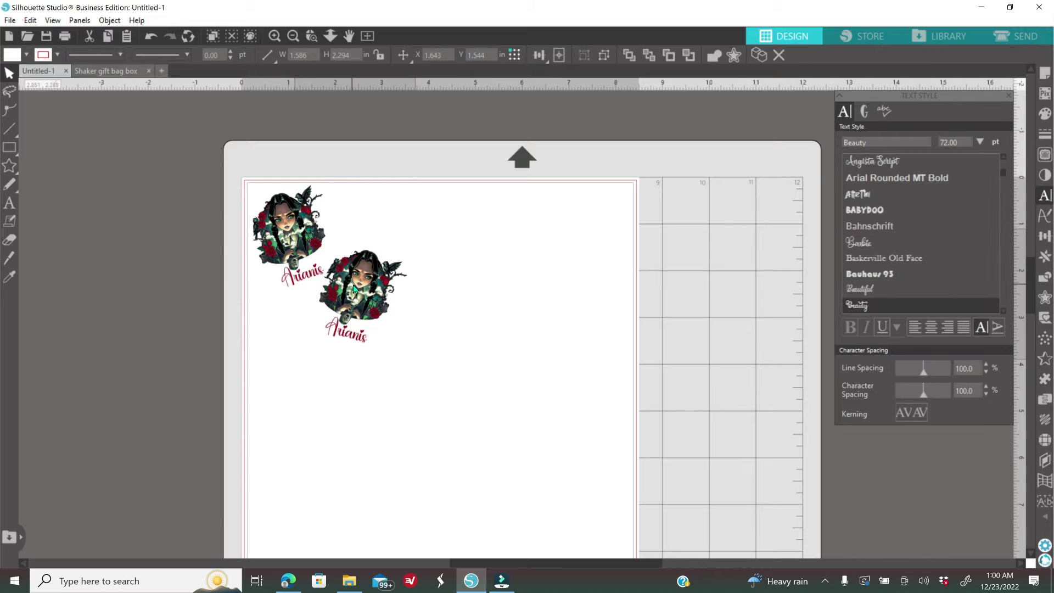
- Duplicate the upright-and-tilted pair and place the copy to the right along the row
key(ctrl+a)
right_click(432, 329)
click(455, 318)
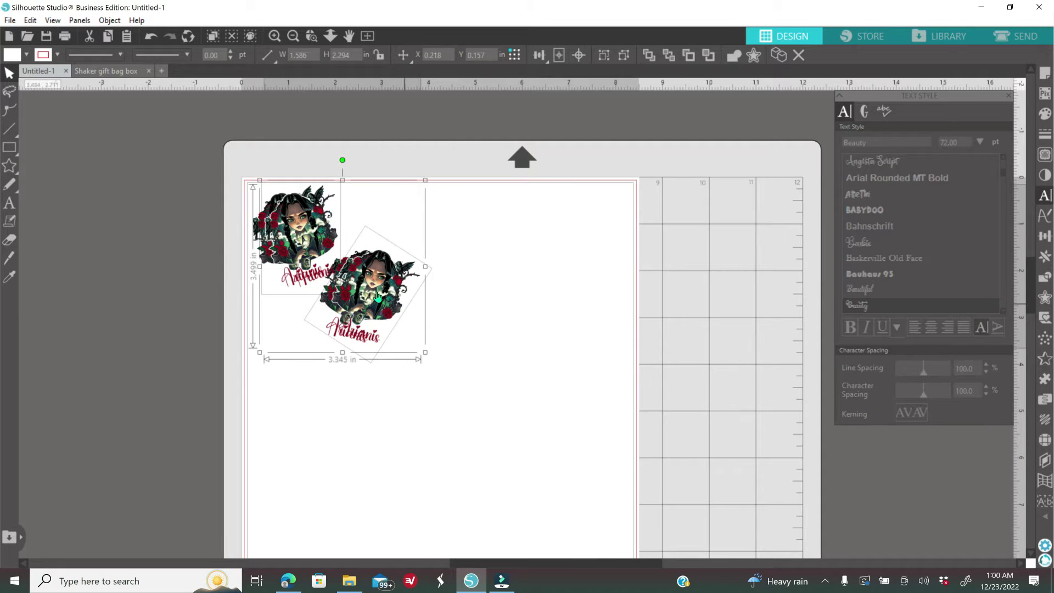
drag(378, 295, 494, 290)
click(569, 290)
click(355, 298)
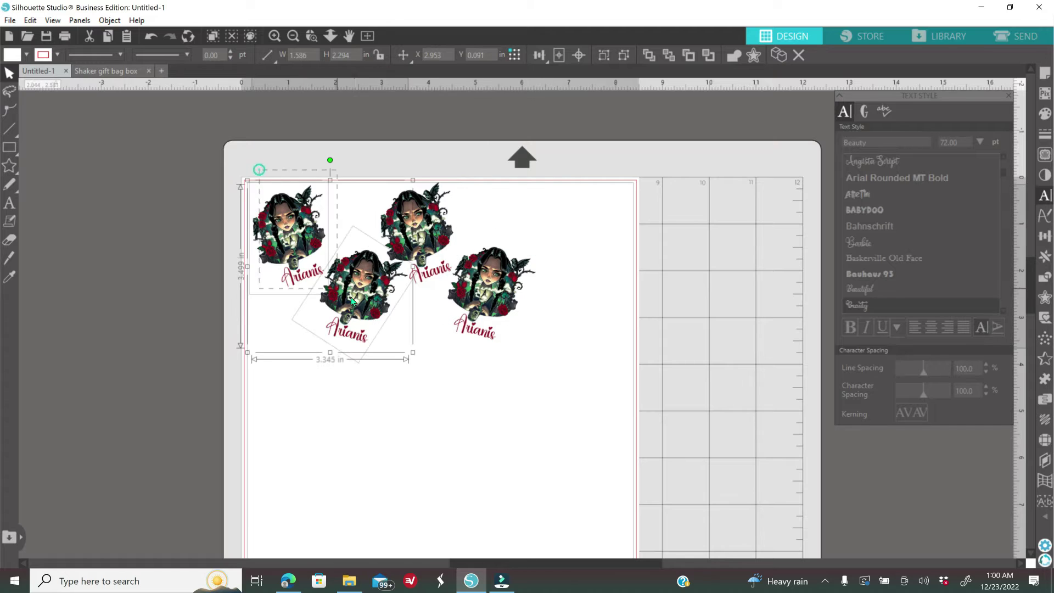
click(388, 164)
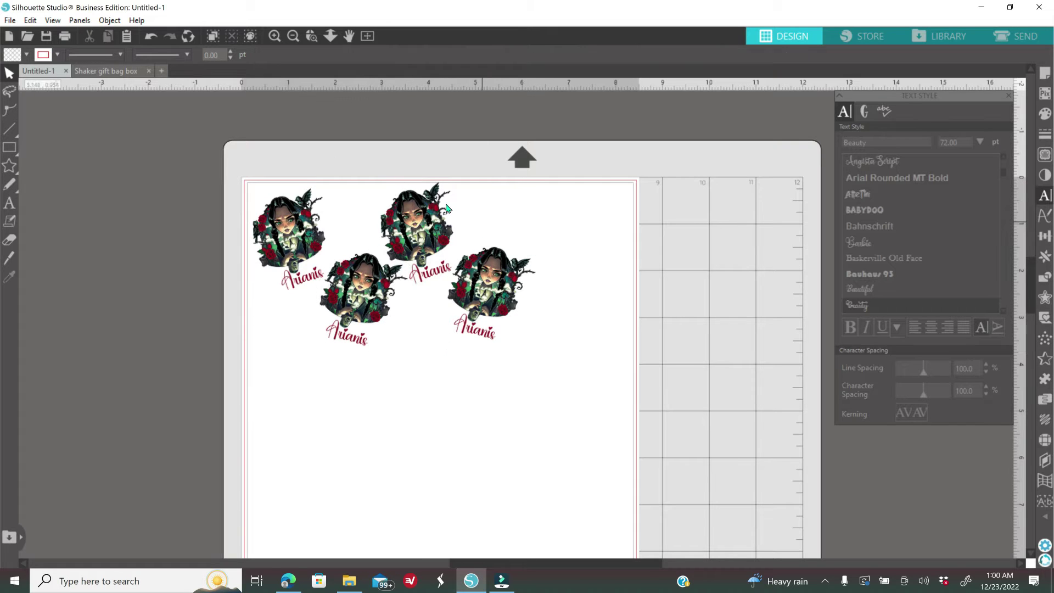
drag(386, 165, 487, 299)
click(557, 308)
- Duplicate the middle image to complete a row of five, shifting the end copy toward the page edge
click(418, 231)
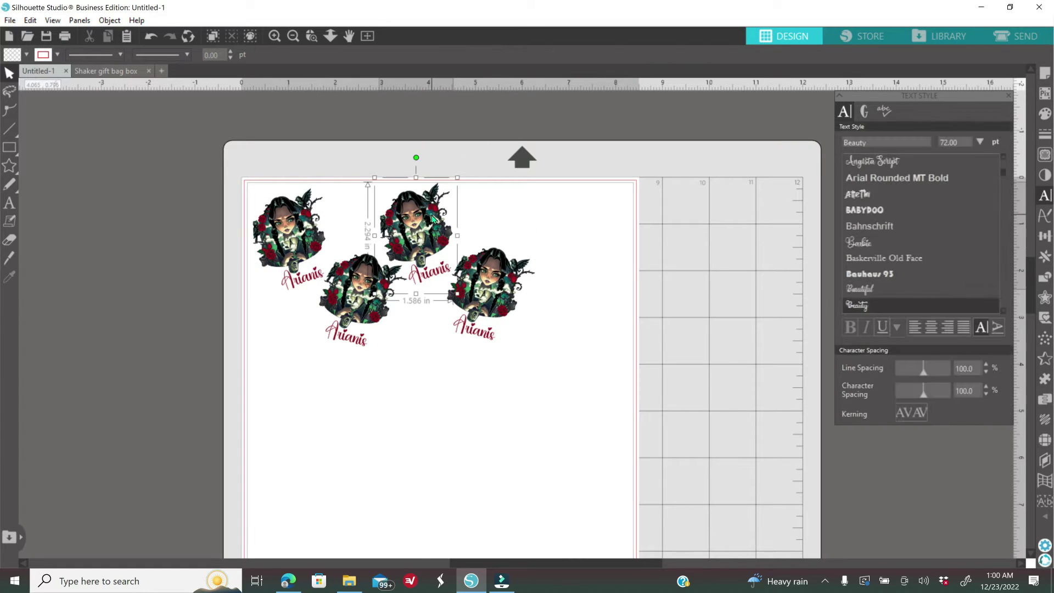
right_click(510, 311)
click(511, 307)
key(ctrl+a)
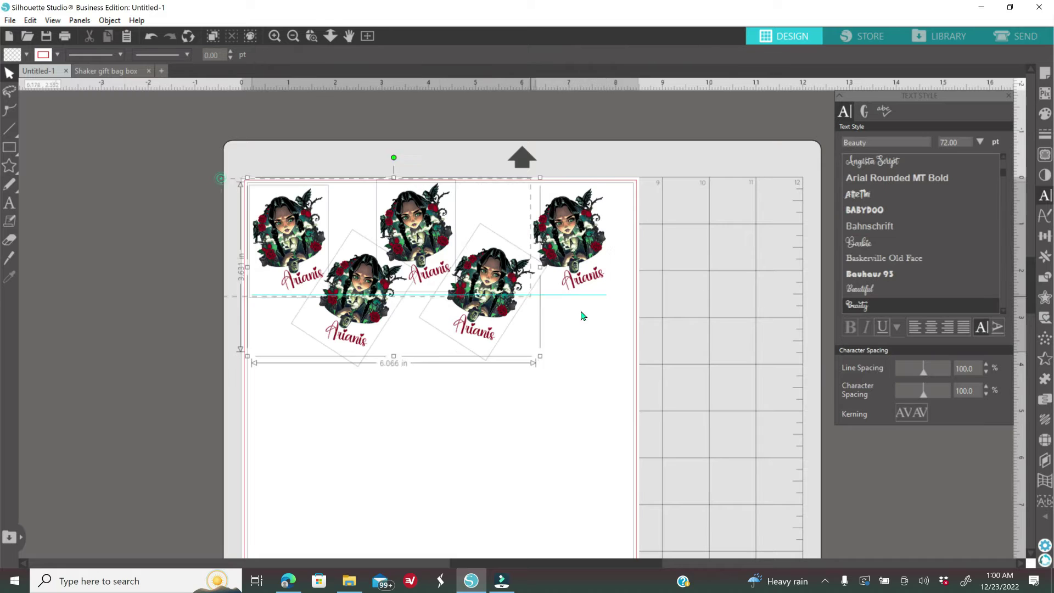
drag(611, 358, 616, 365)
- Duplicate the row of five images and drop the copy lower as a new row
click(616, 365)
scroll(549, 330, down, 2)
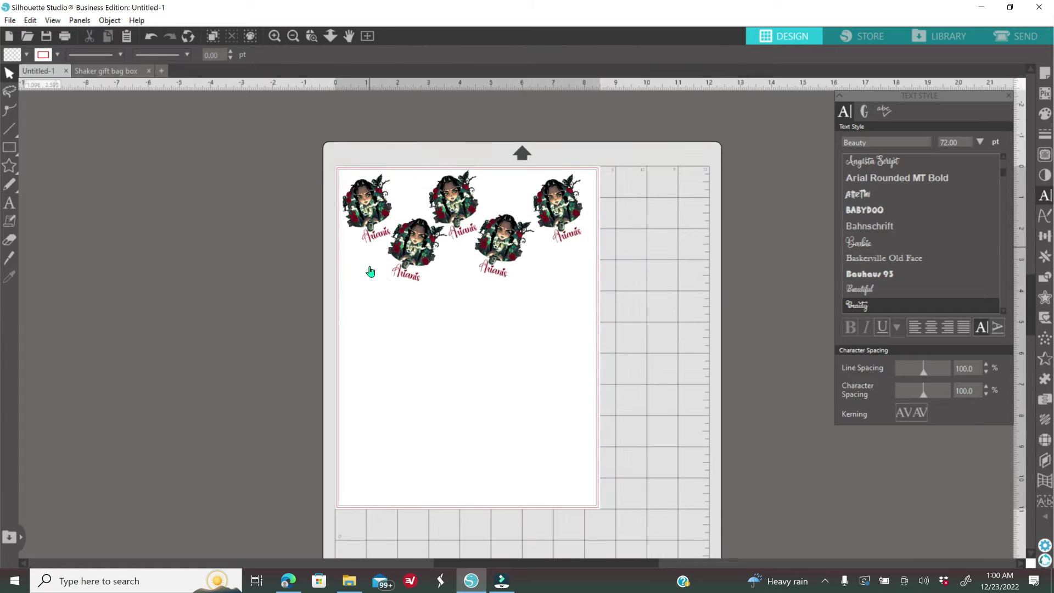
drag(308, 159, 558, 318)
right_click(611, 290)
click(620, 335)
click(656, 294)
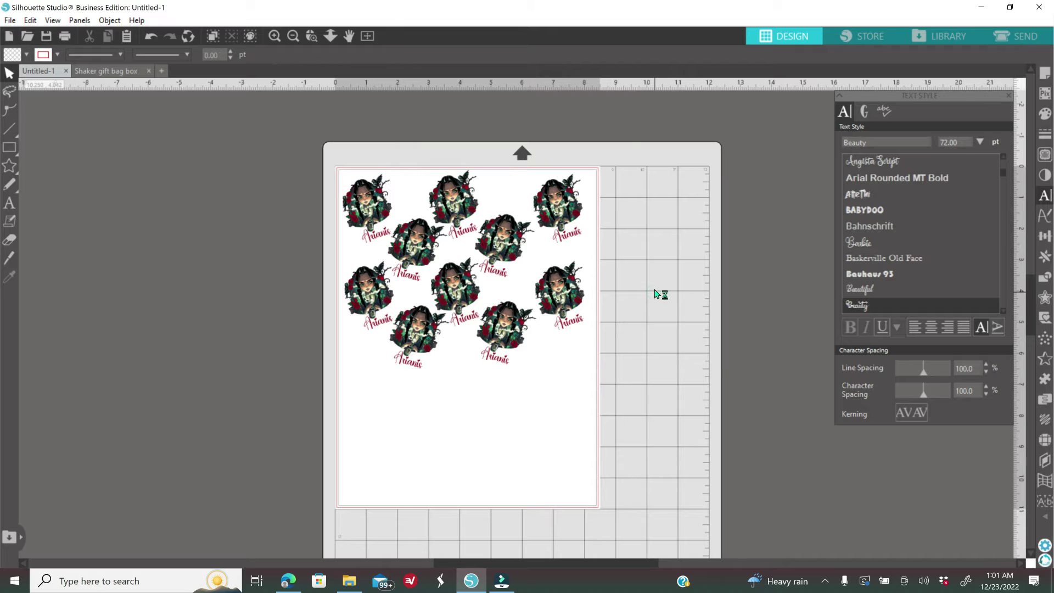
- Ungroup every image on the page
scroll(489, 309, up, 2)
key(ctrl+a)
right_click(640, 369)
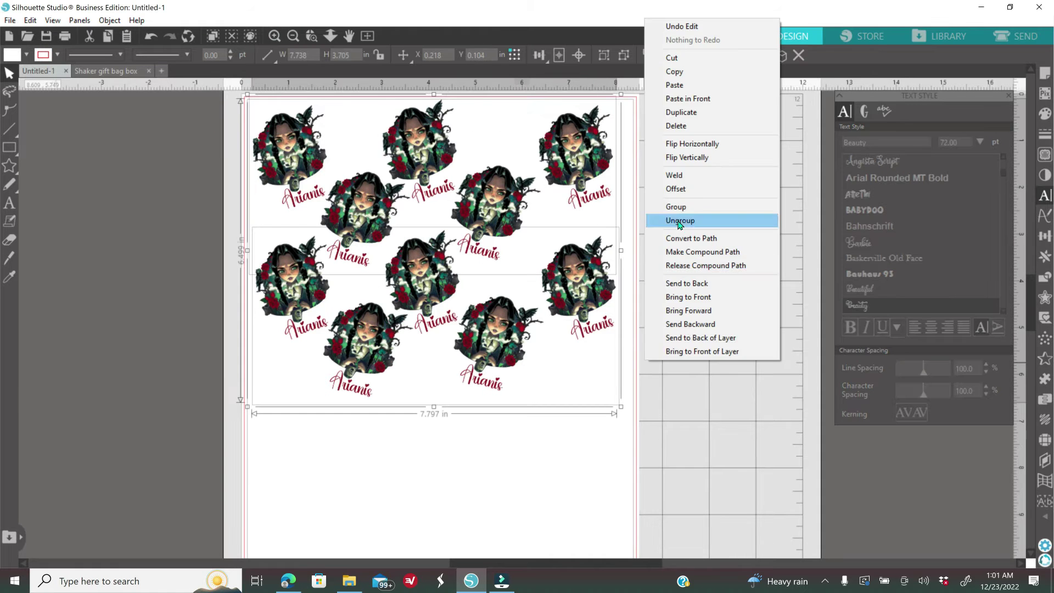
click(657, 215)
click(697, 276)
- Duplicate the whole set of images and move the copies onto the lower half of the page
scroll(549, 335, down, 2)
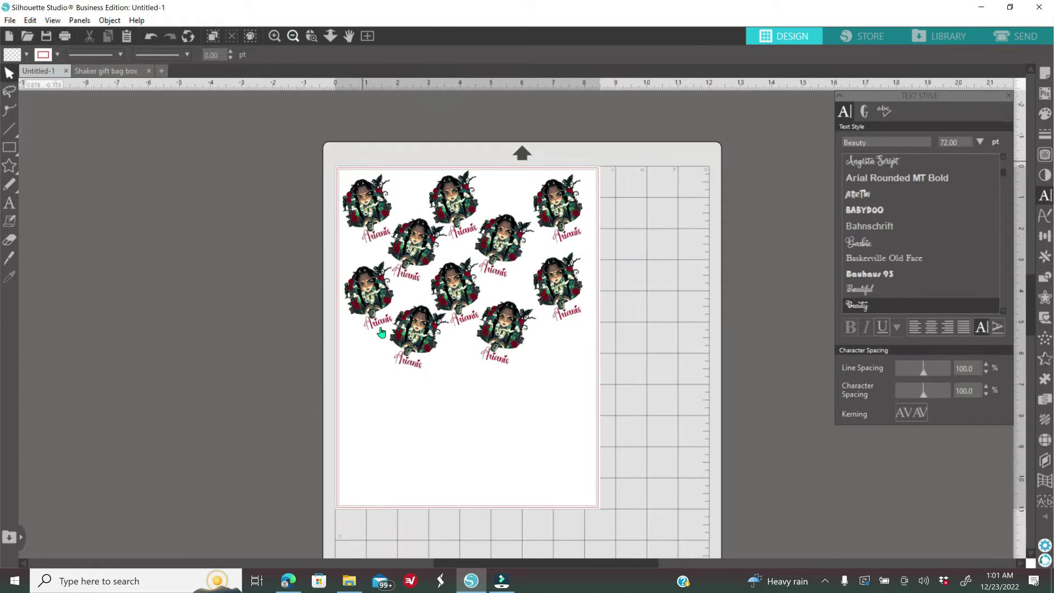
key(ctrl+a)
right_click(648, 311)
click(699, 317)
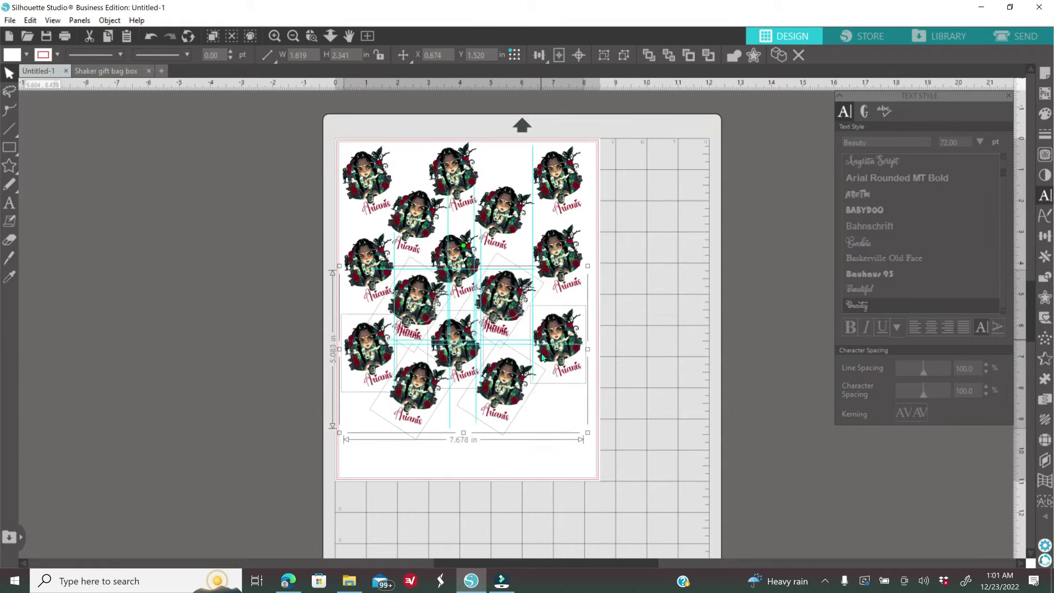
drag(440, 247, 567, 363)
right_click(640, 358)
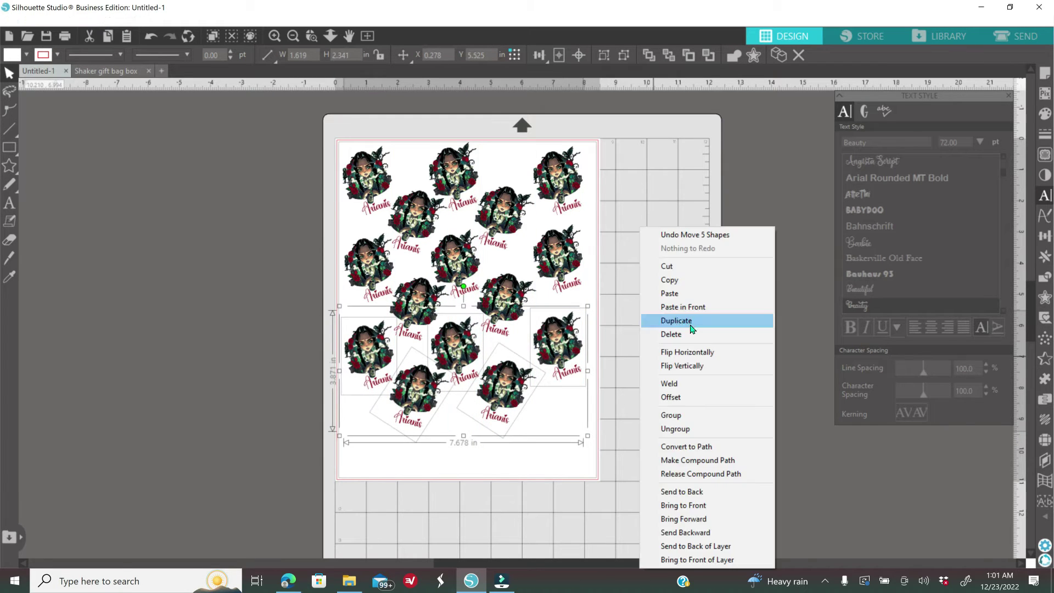
click(698, 320)
drag(504, 391, 509, 391)
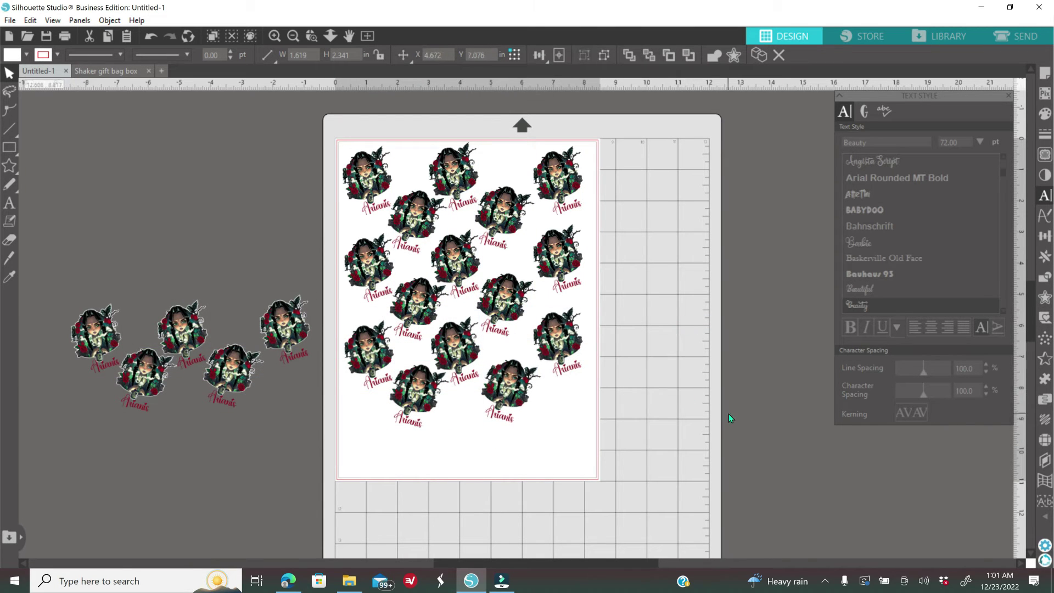
click(593, 379)
- Drag the spare copies onto the bottom of the page so the sheet is fully covered
drag(104, 326, 376, 434)
drag(181, 324, 455, 422)
drag(285, 330, 566, 409)
drag(233, 376, 522, 448)
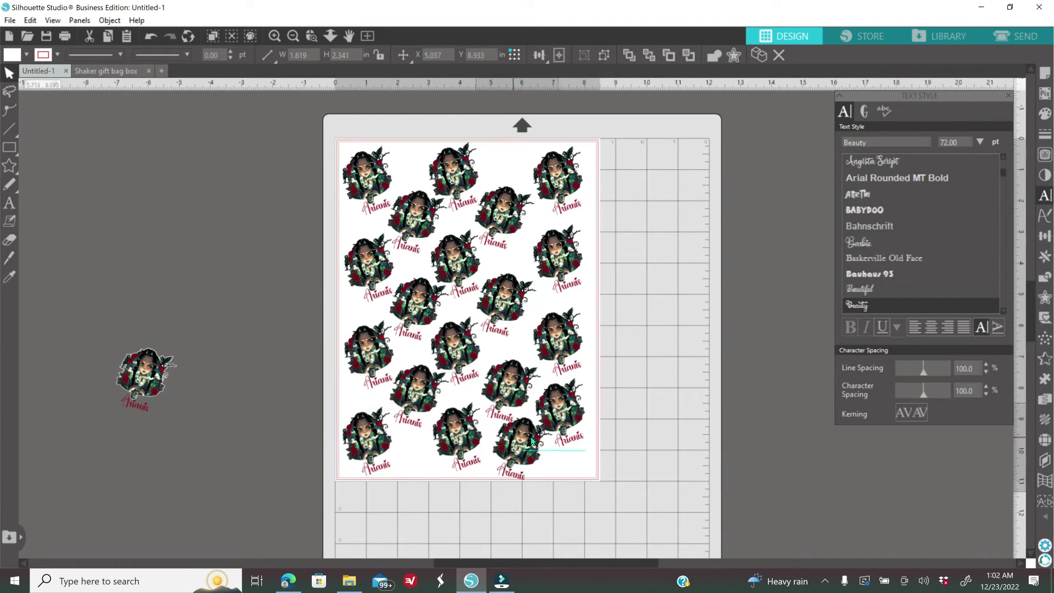
drag(570, 421, 579, 416)
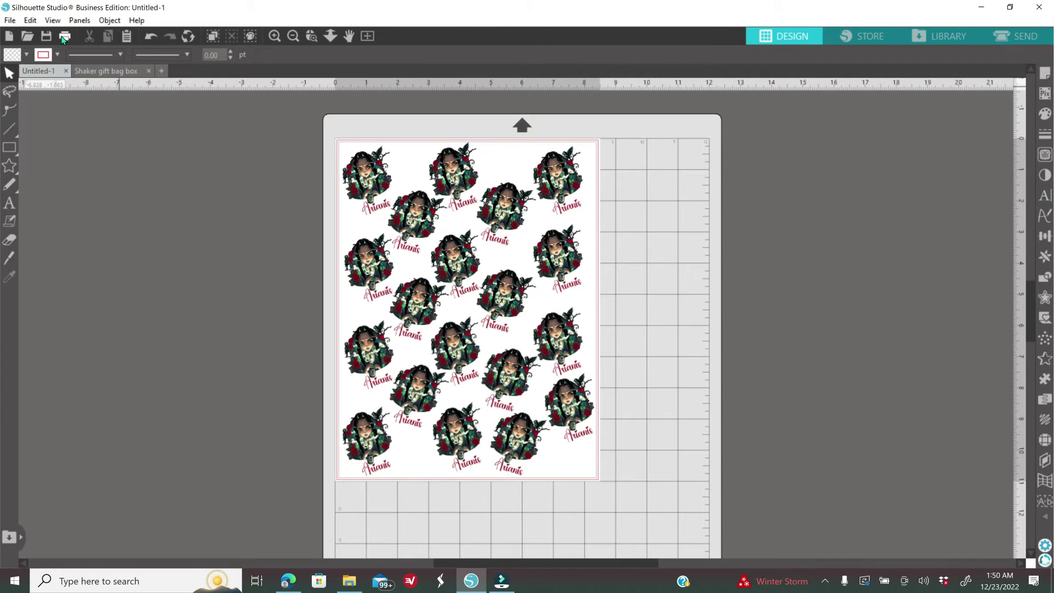
- Preview the sticker sheet for printing and confirm the printer paper is Letter 8.5 x 11 in, portrait
click(64, 35)
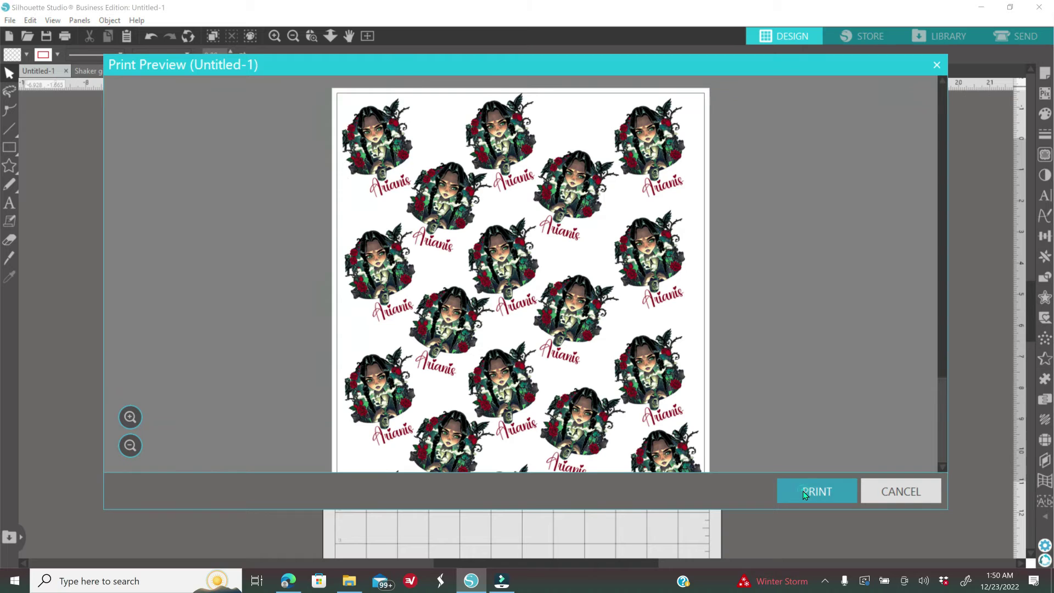
click(805, 495)
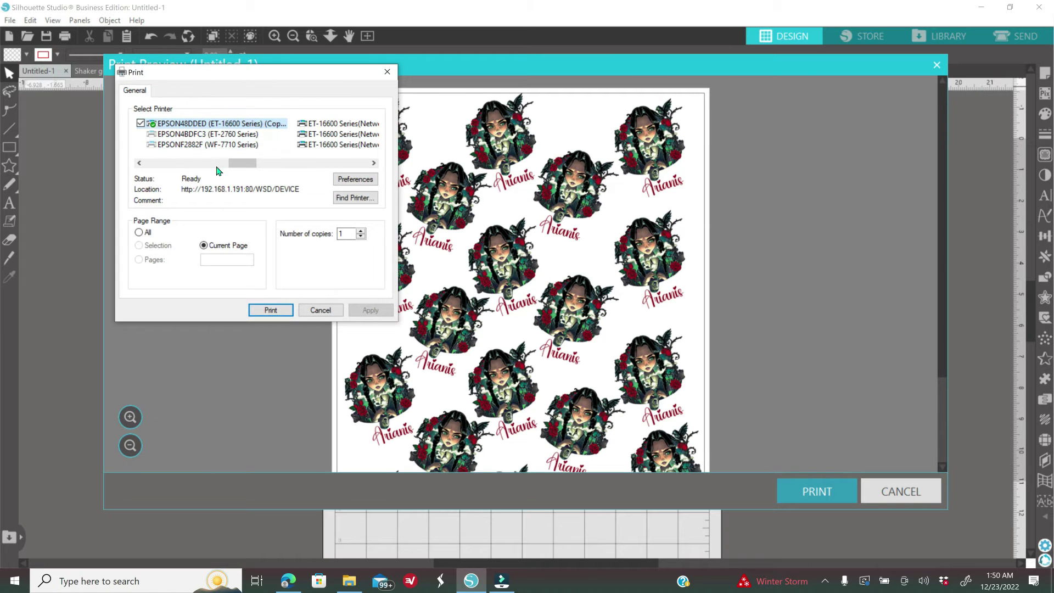
click(372, 184)
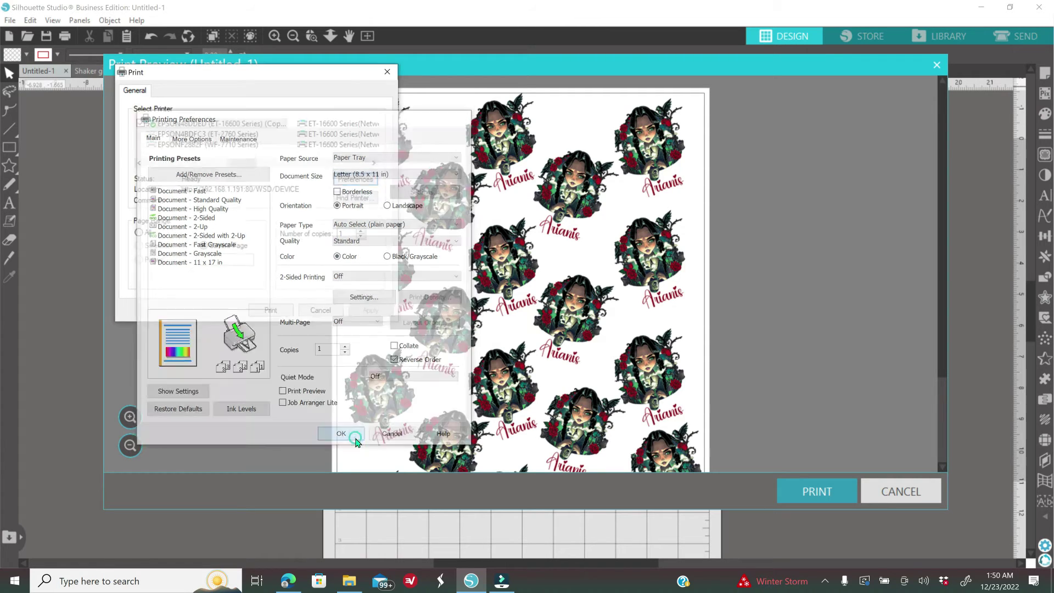
click(329, 311)
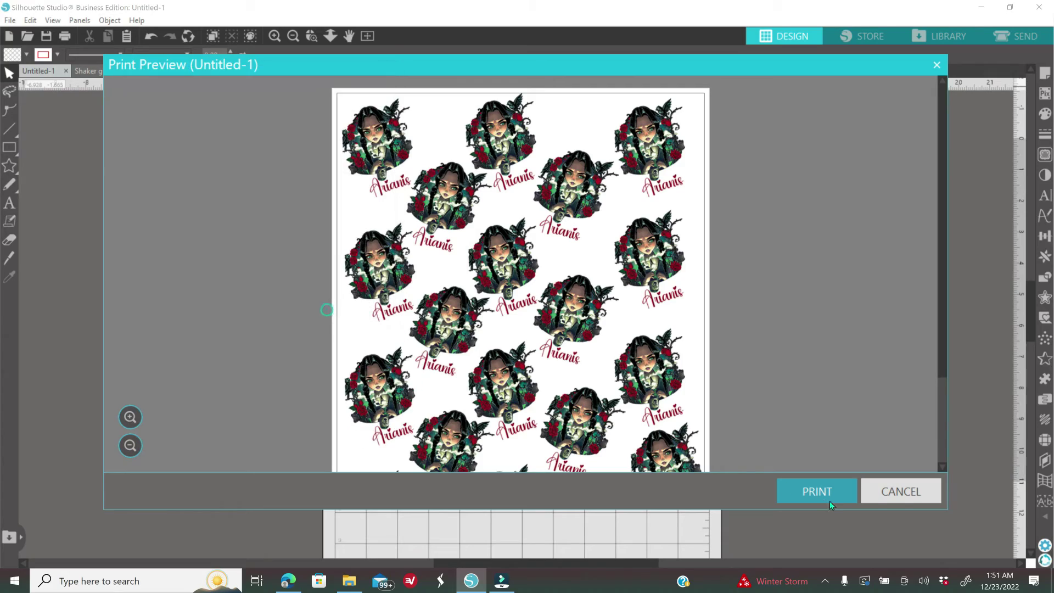